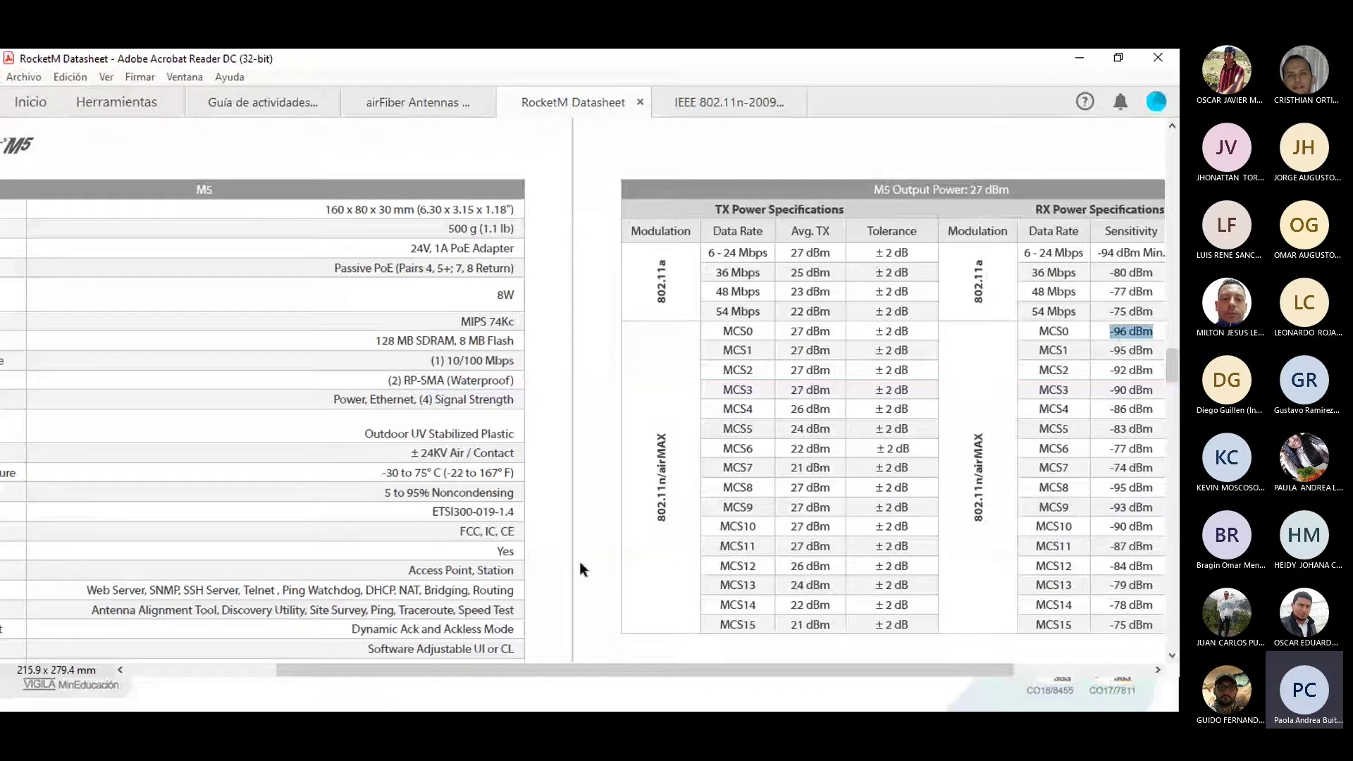
Check the AF-5G23-S45 column of the airFiber Antennas datasheet in Acrobat Reader, returning to the PowerPoint slide show.
click(657, 696)
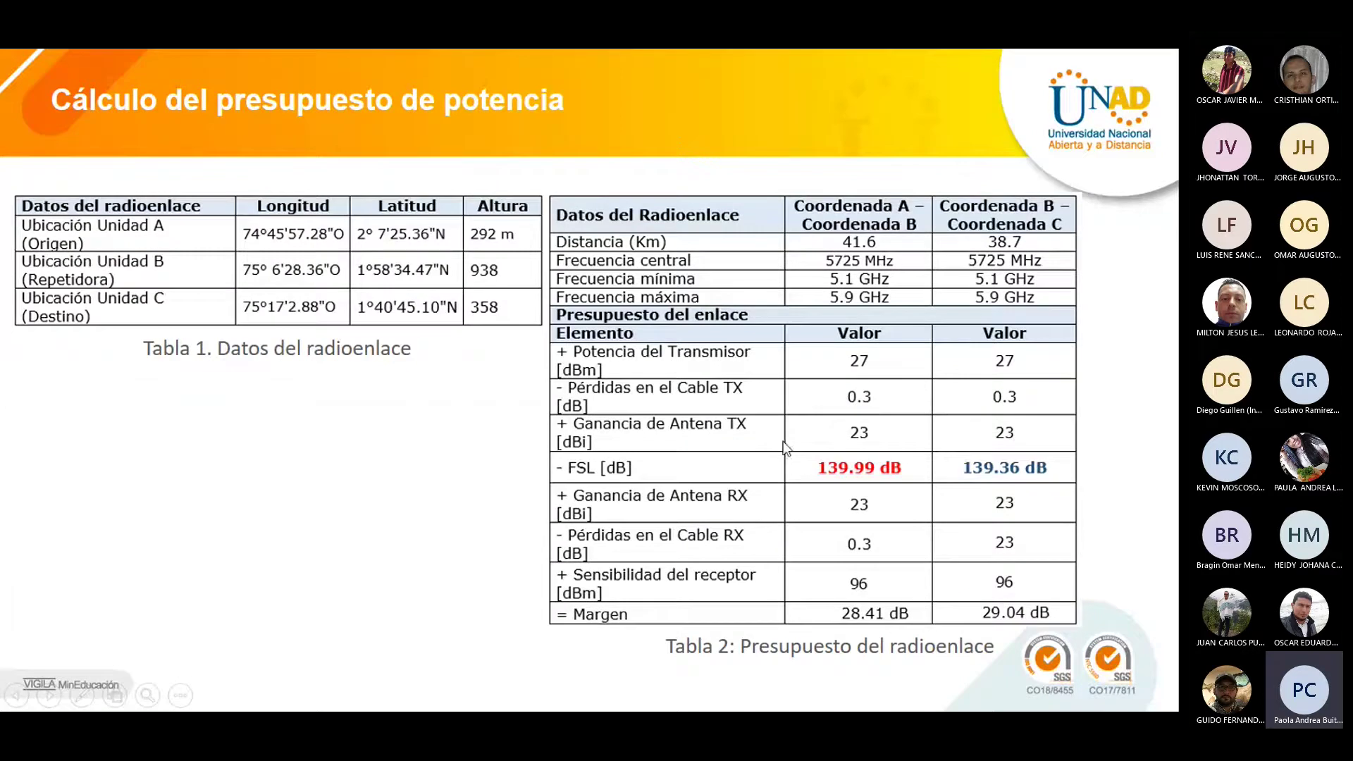
key(super)
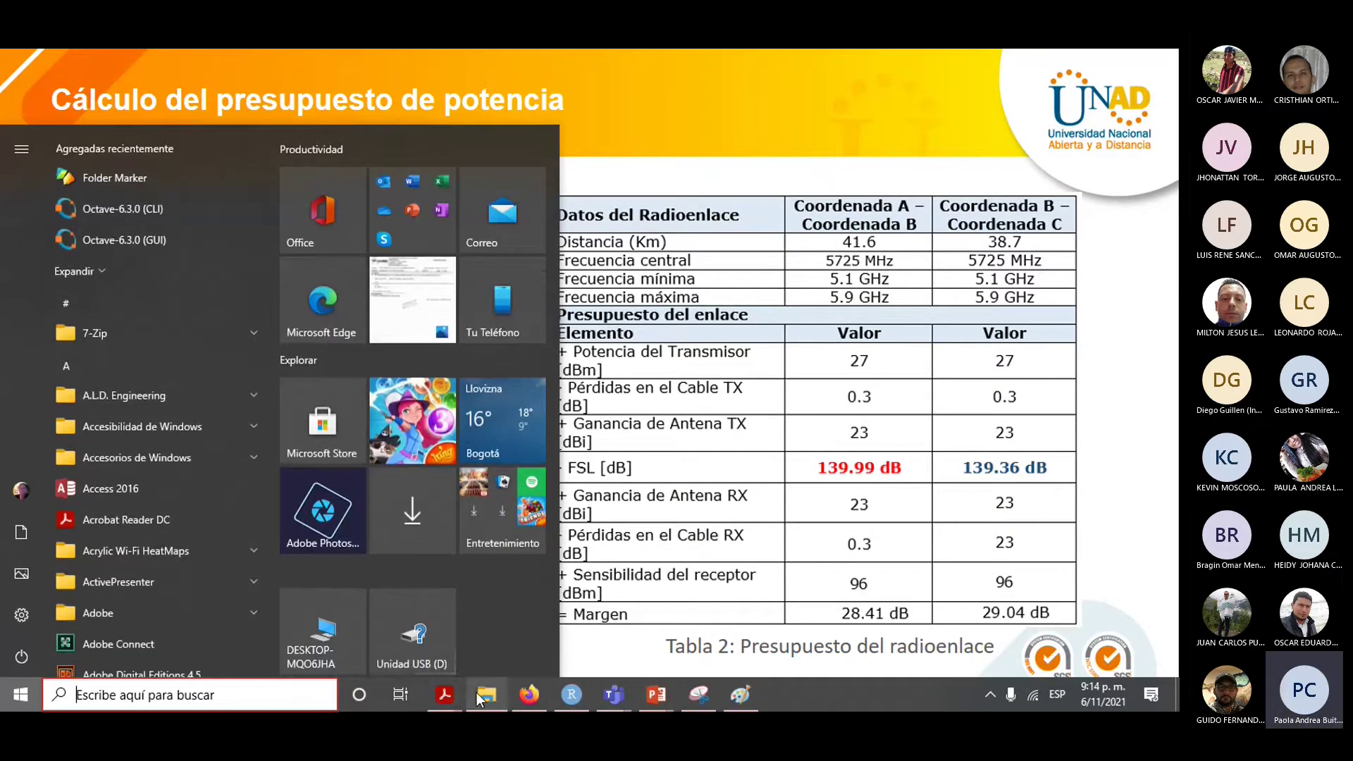
click(444, 695)
click(344, 617)
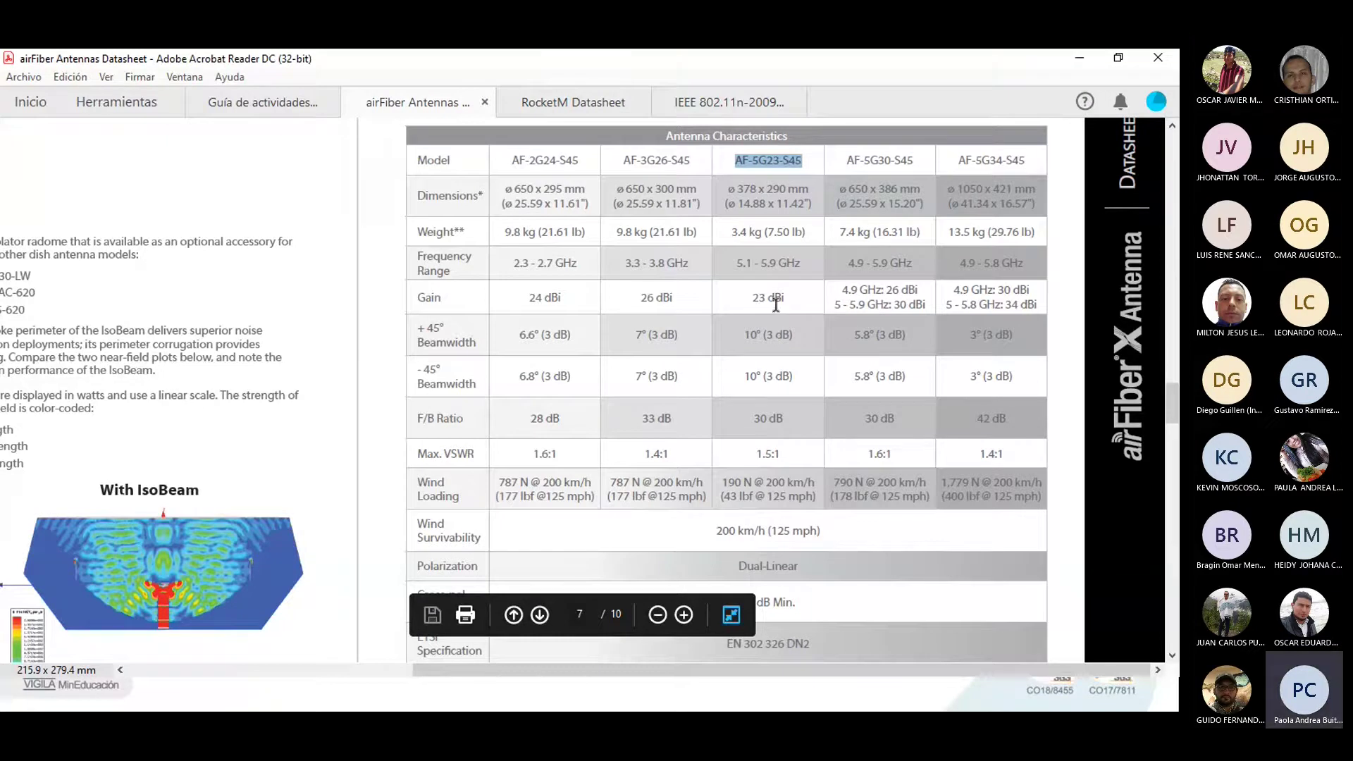
key(super)
mouse_move(656, 694)
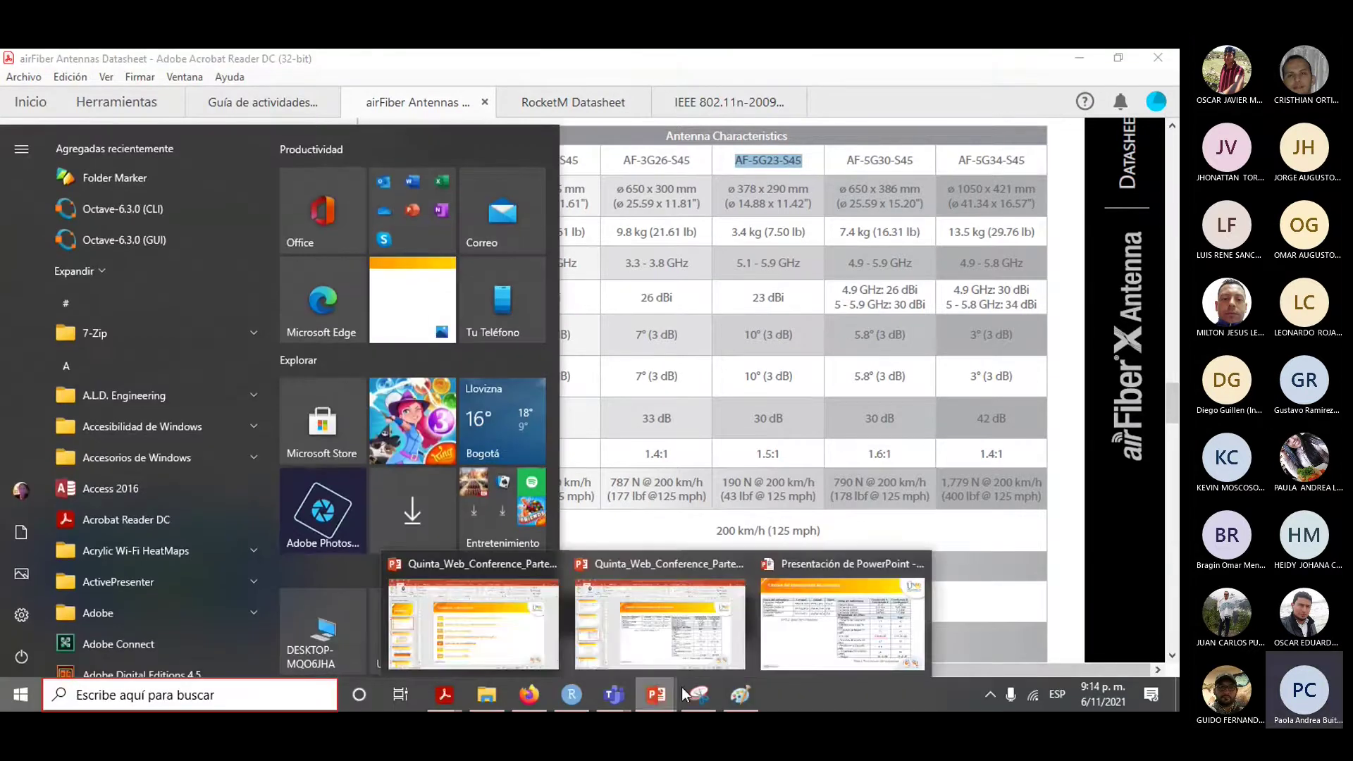
click(881, 613)
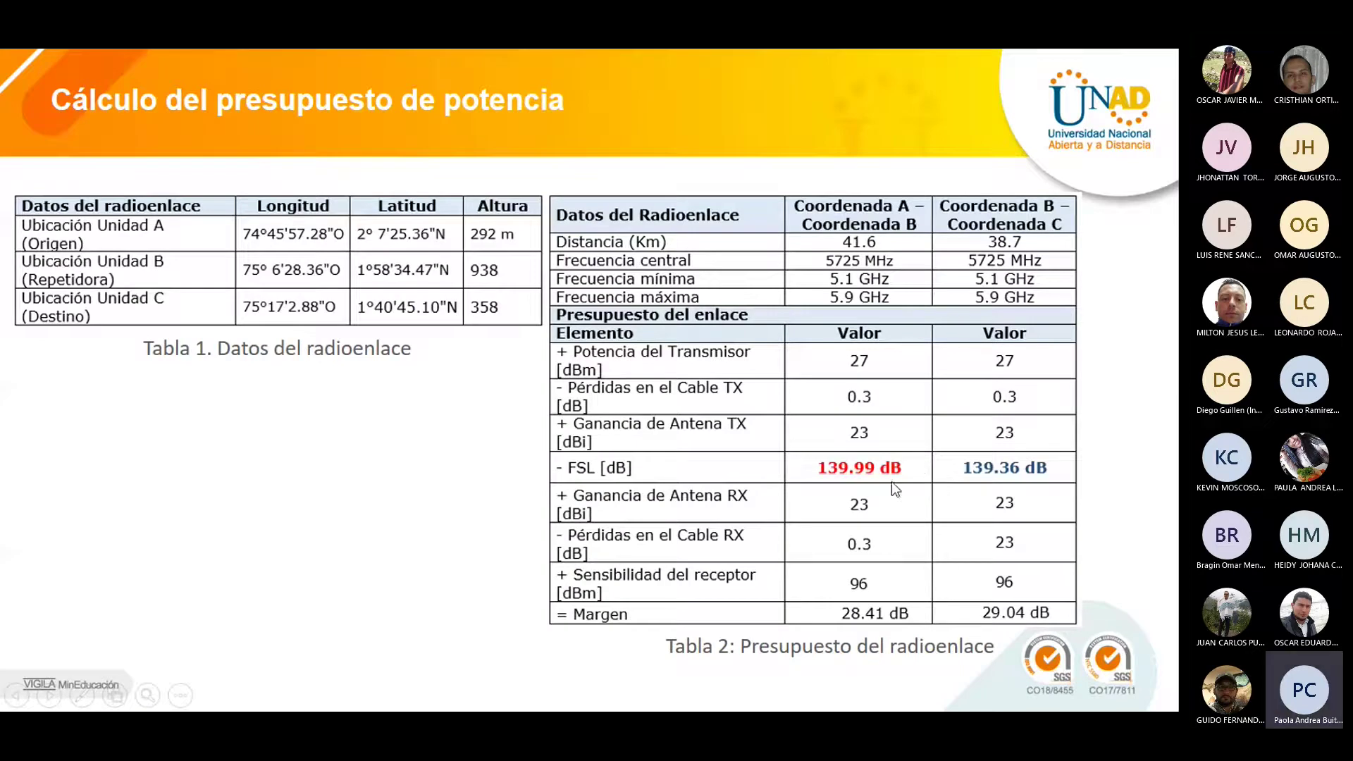
Review the slides with the power budget calculations for links A - B and B - C and the link budget table.
key(Right)
key(Right)
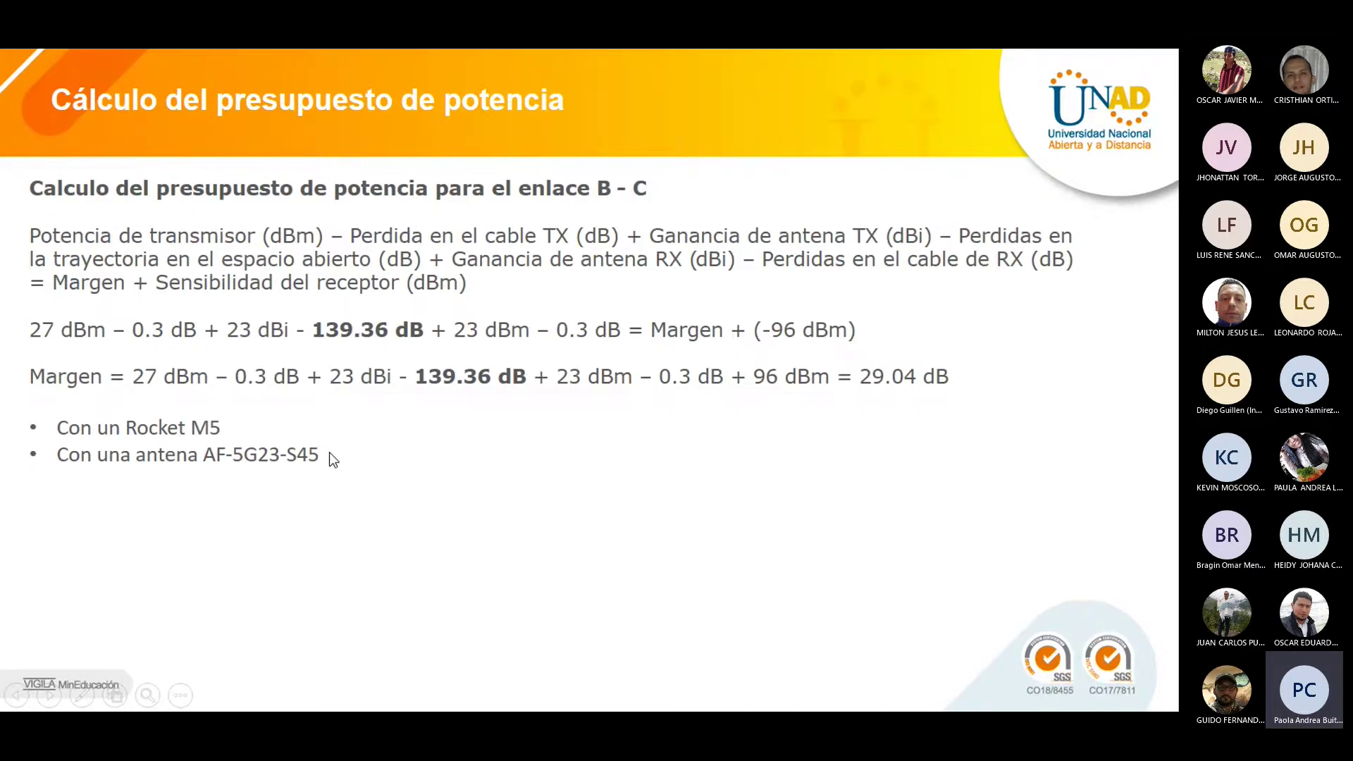
key(Left)
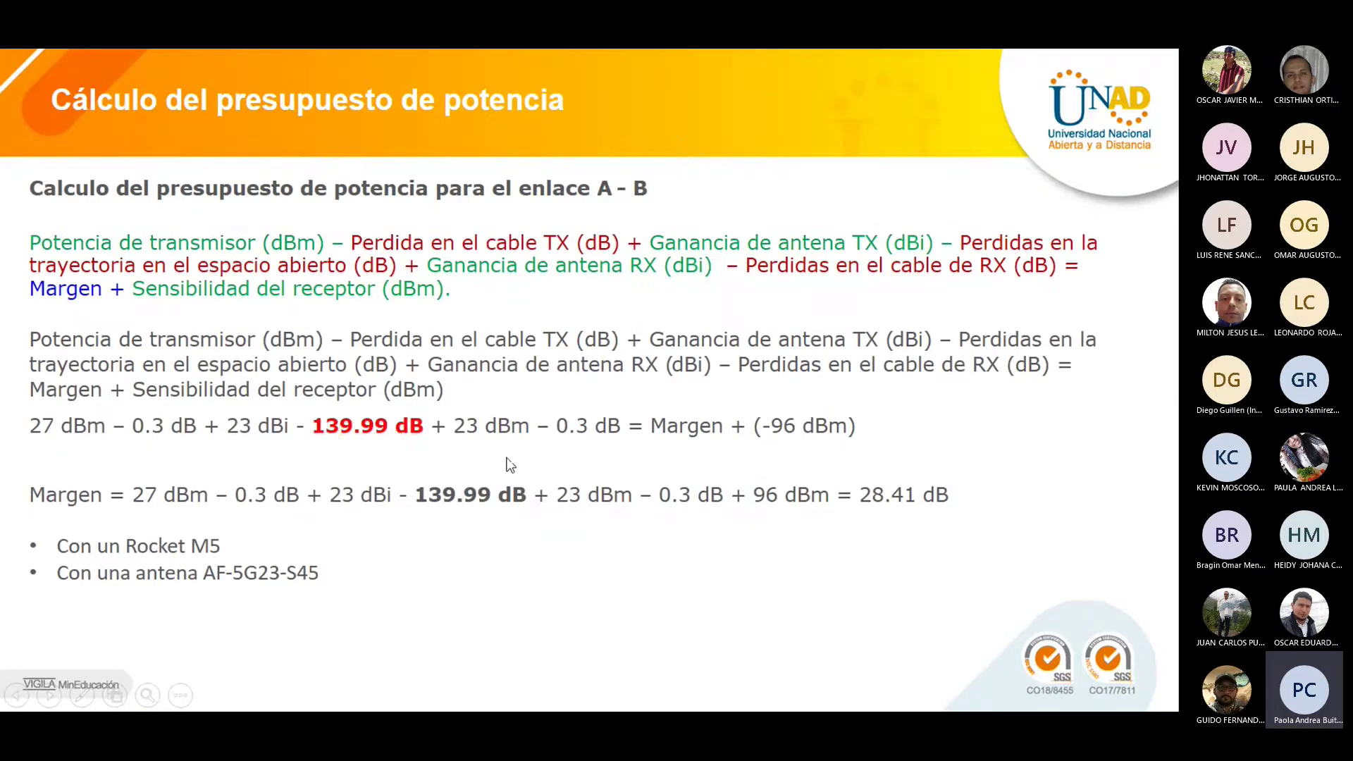
key(Right)
key(Right)
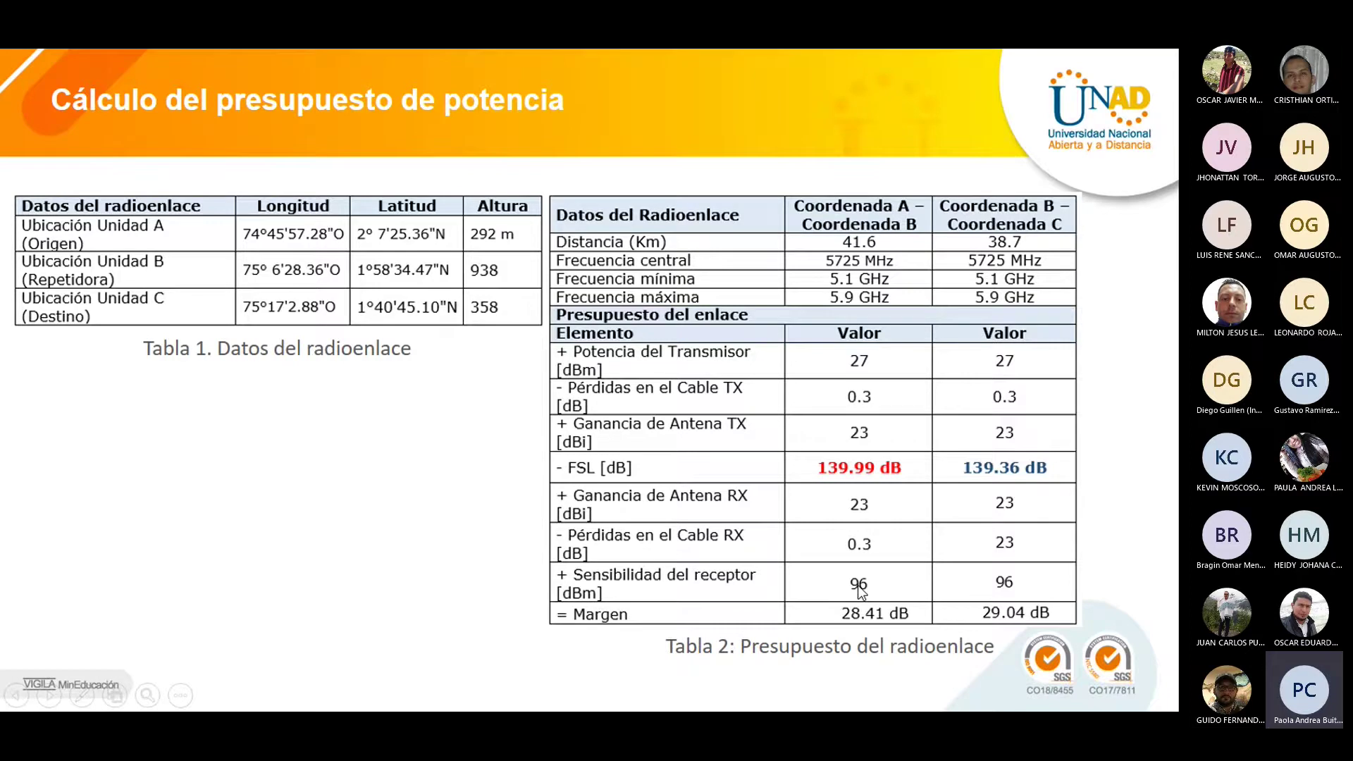
Copy the Tabla 2 picture from the slide into Paint, replacing the copy already there, and move it towards the middle of the canvas.
key(Escape)
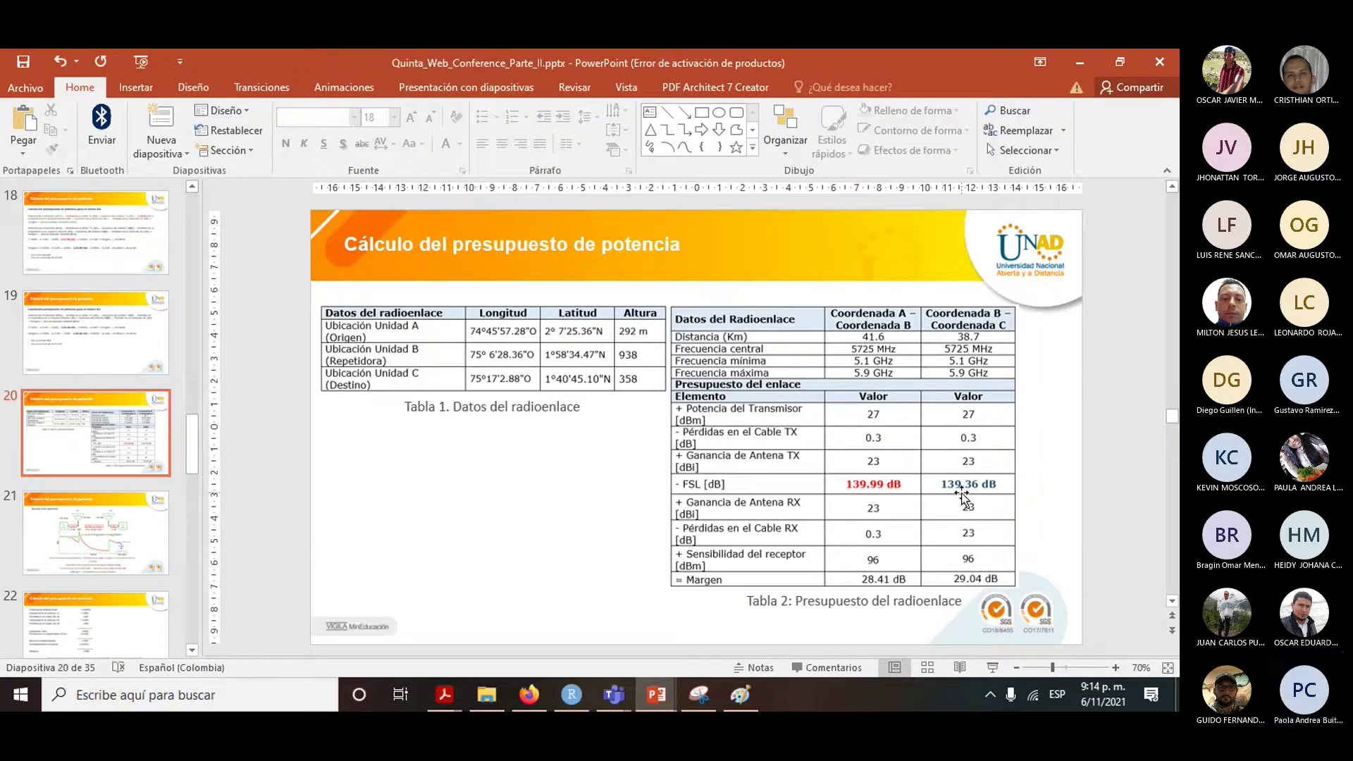
click(837, 470)
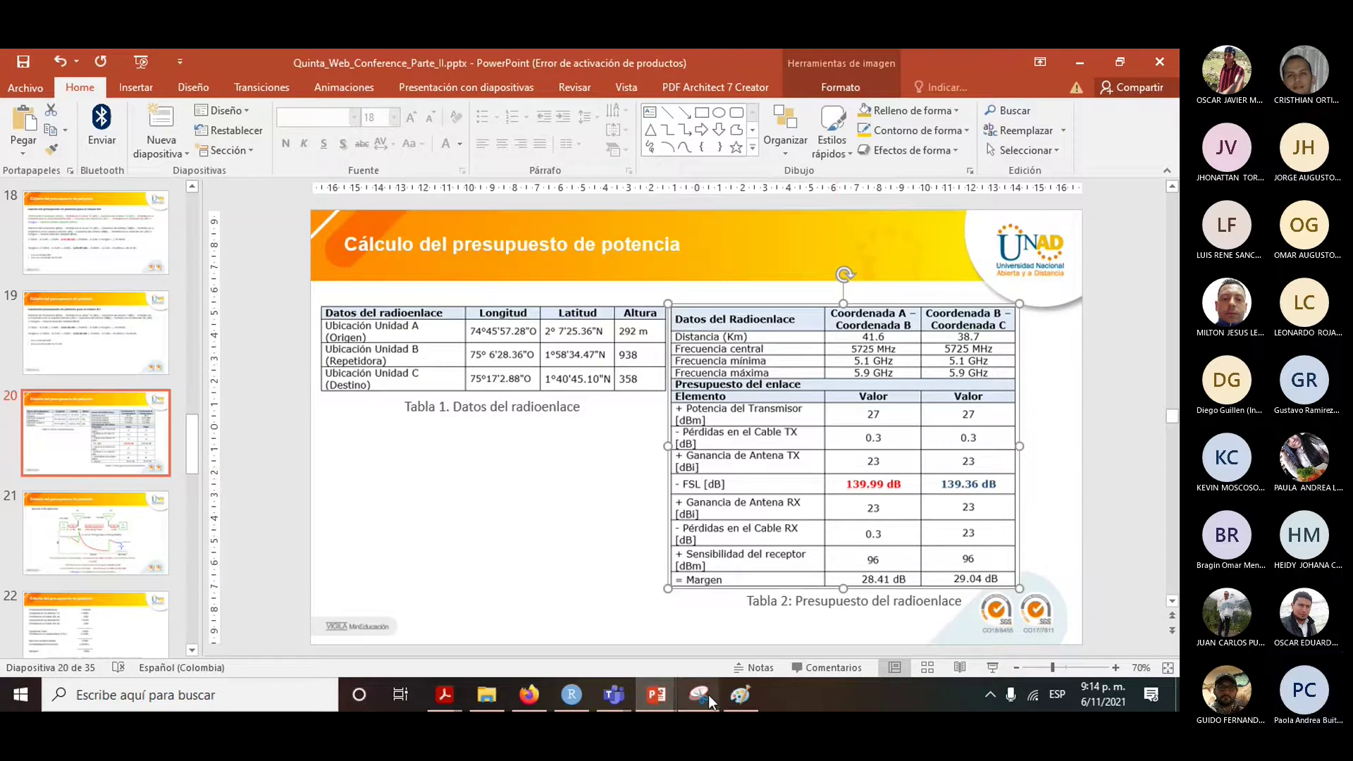
click(733, 699)
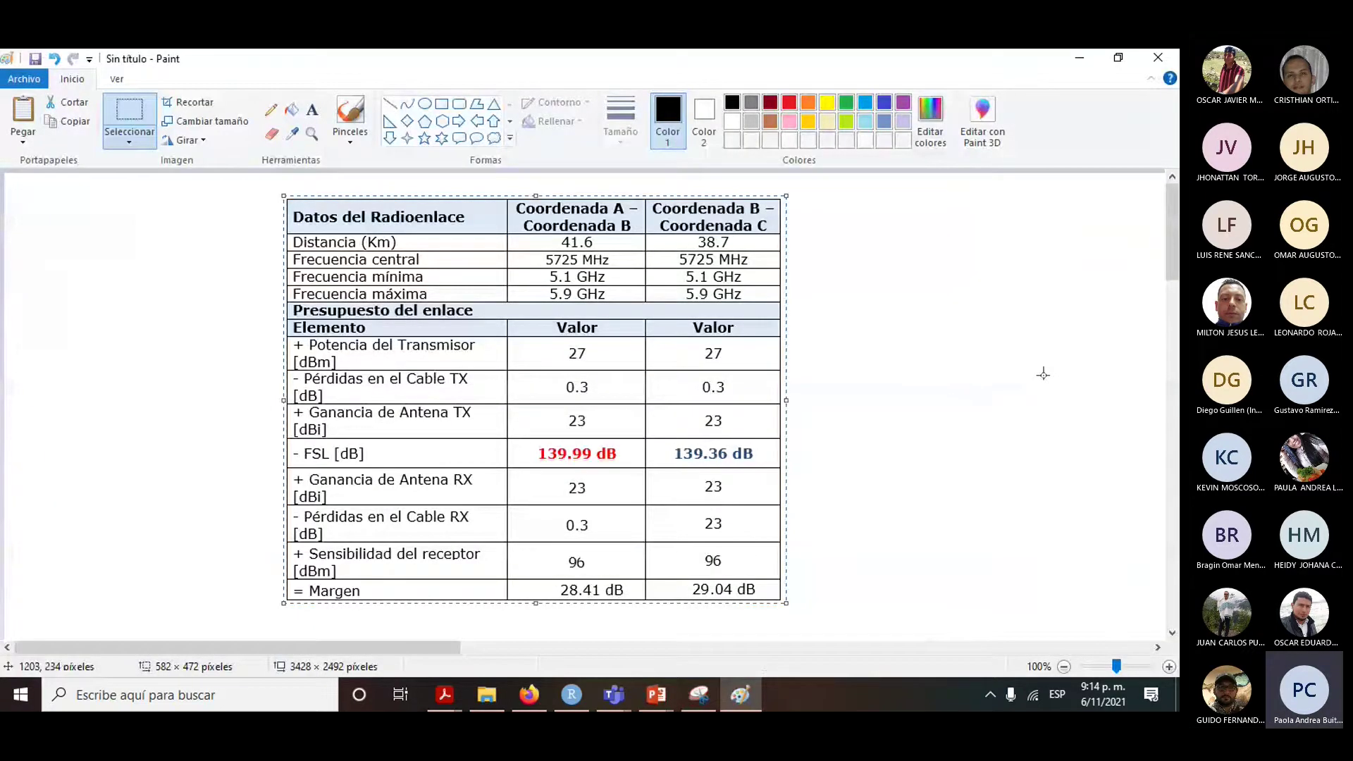
key(Delete)
key(ctrl+v)
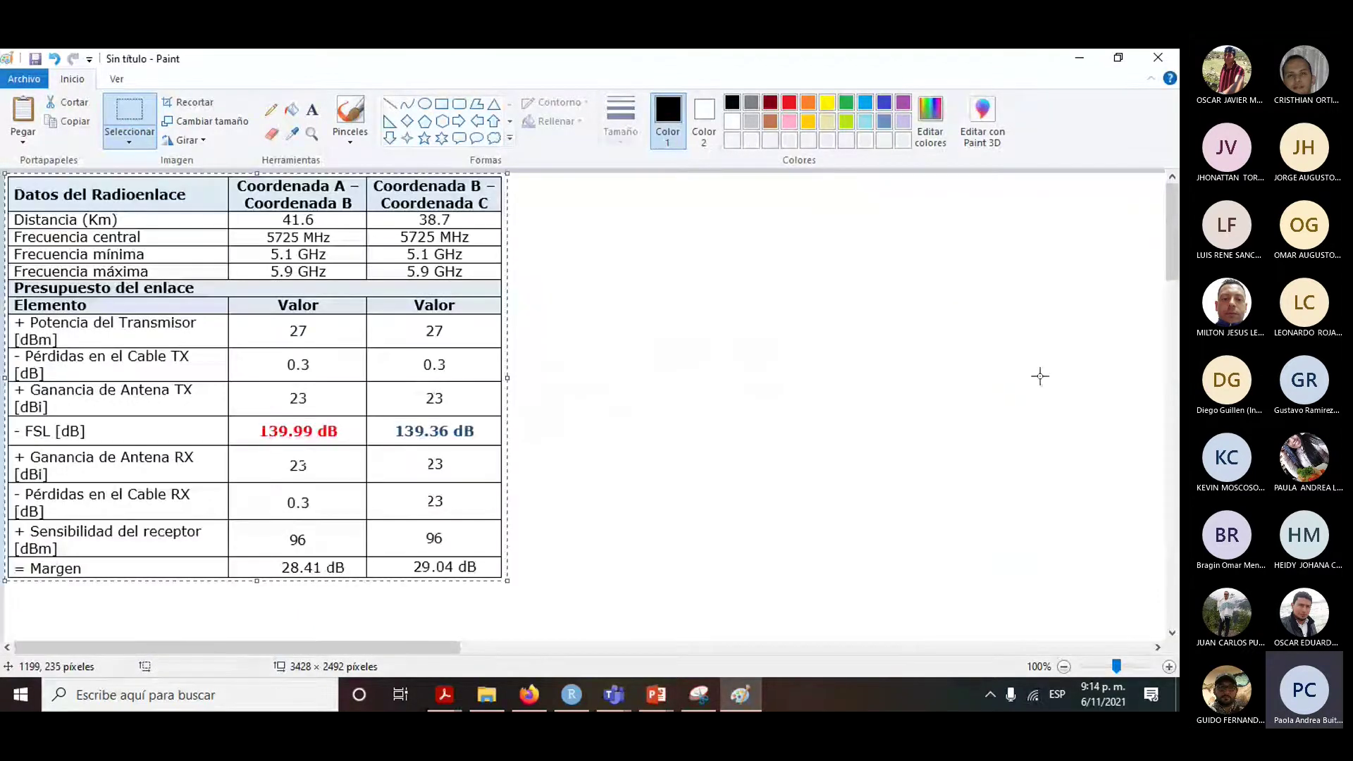
drag(421, 332, 728, 373)
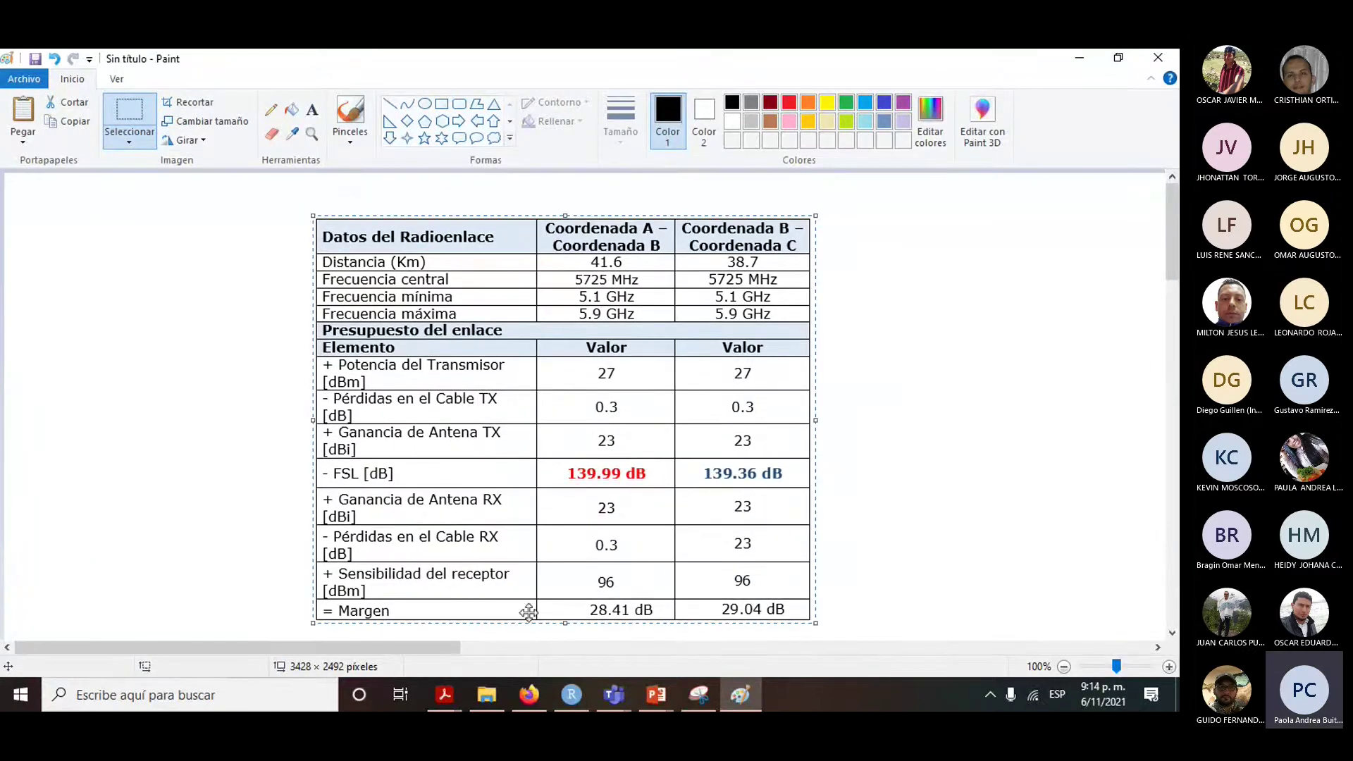
Check the sign of the receiver sensitivity row in the activity guide's Tabla 2 in Acrobat Reader, and return to Paint.
click(445, 696)
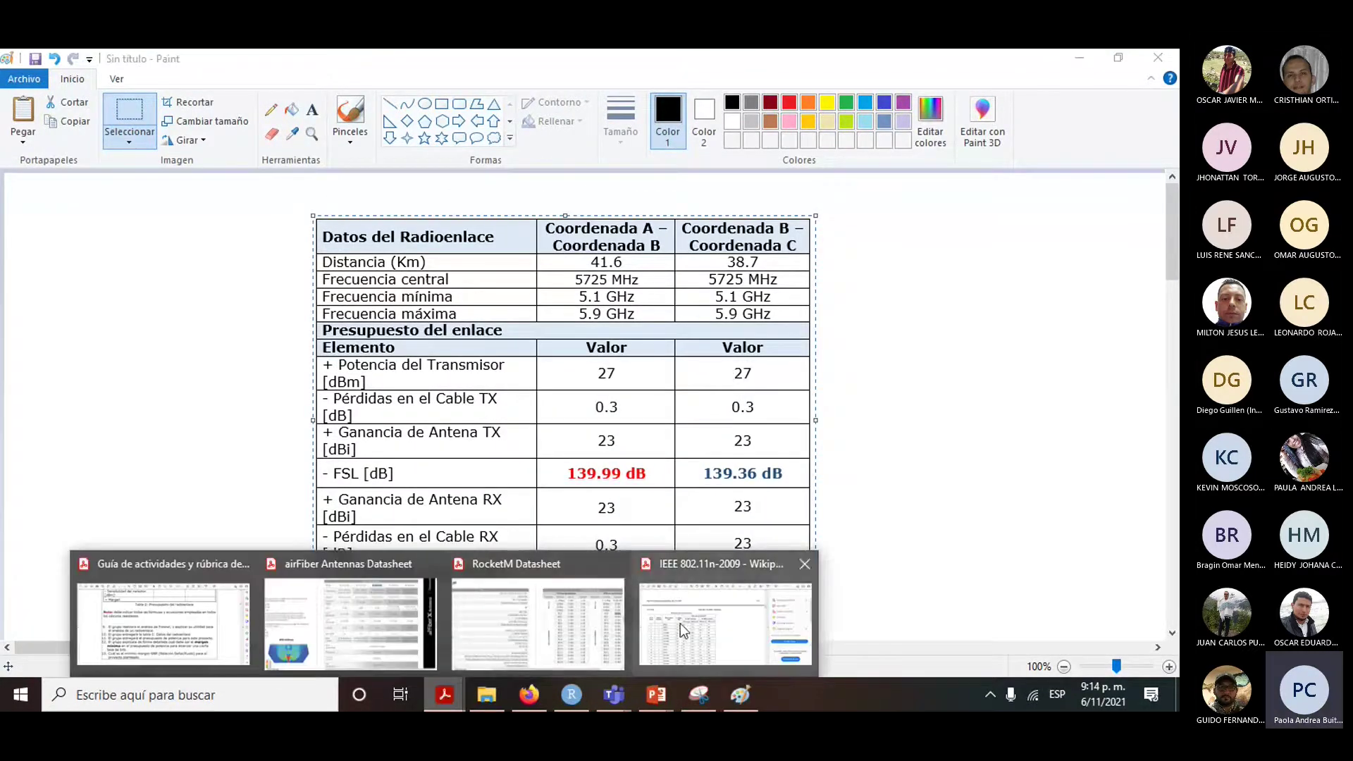
click(182, 644)
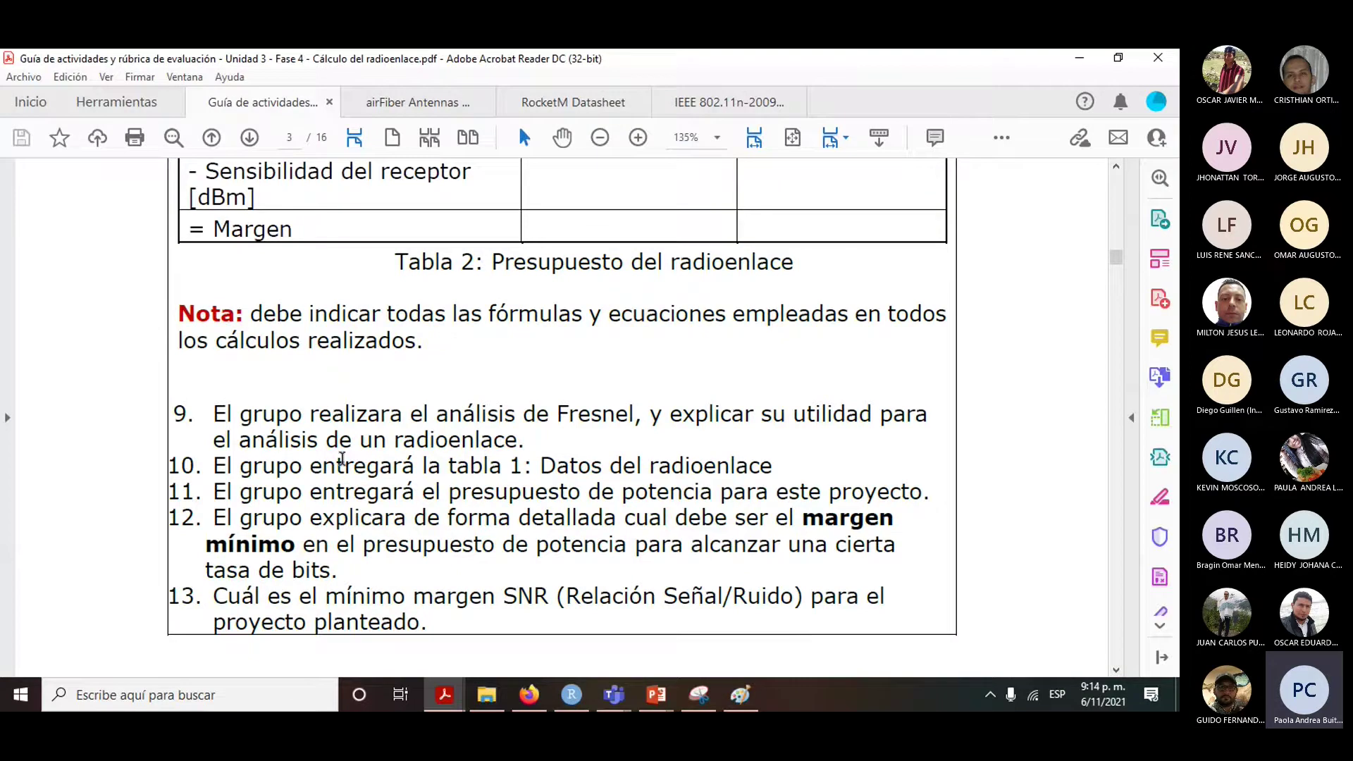
scroll(342, 458, up, 5)
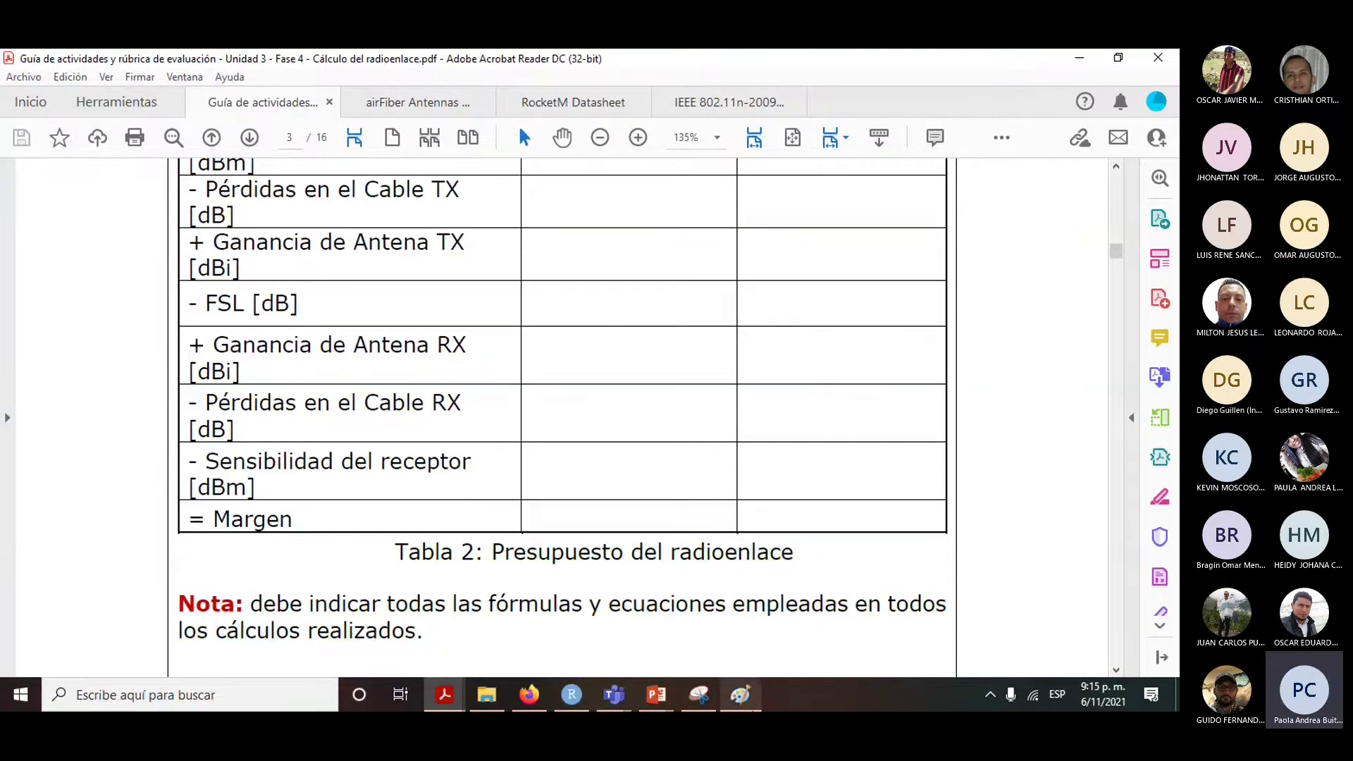
key(super)
click(740, 695)
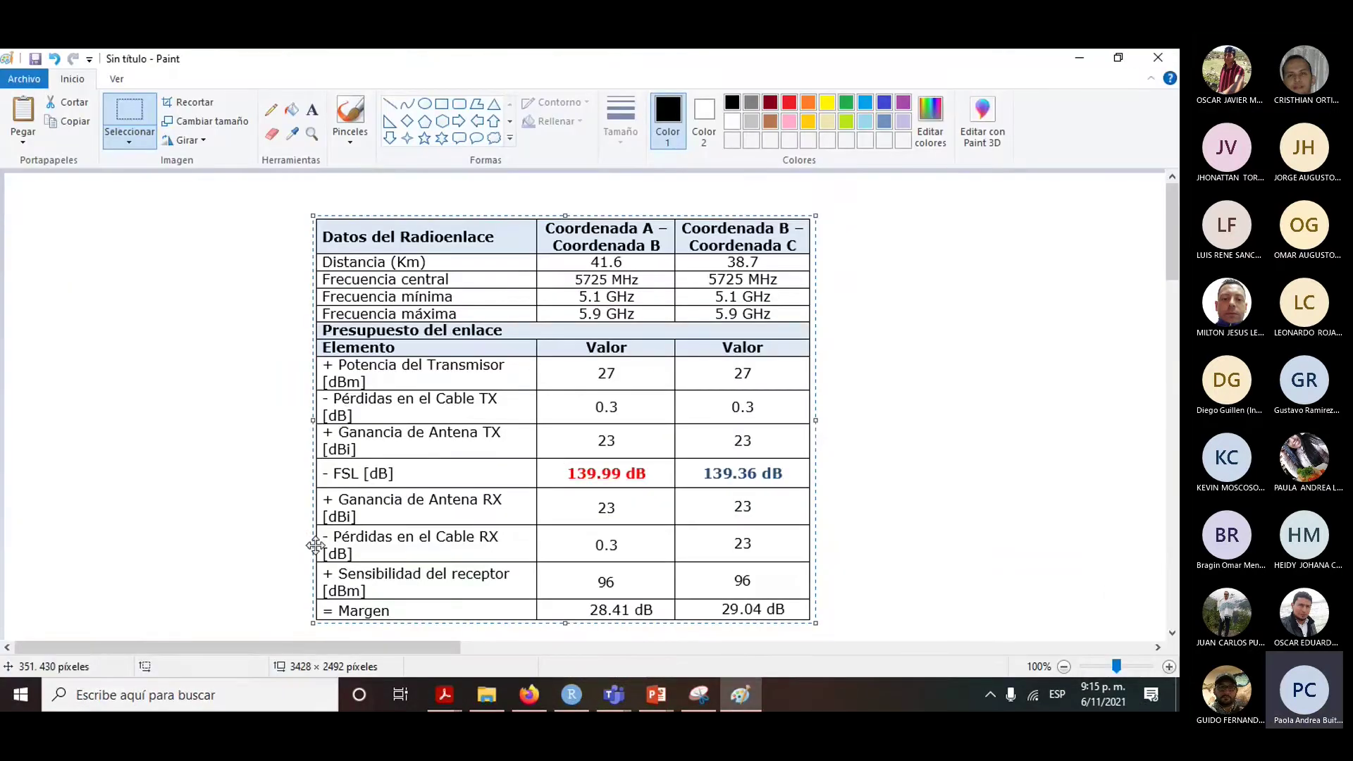
Erase the plus sign in front of "Sensibilidad del receptor" and copy the minus sign from the FSL row.
click(294, 503)
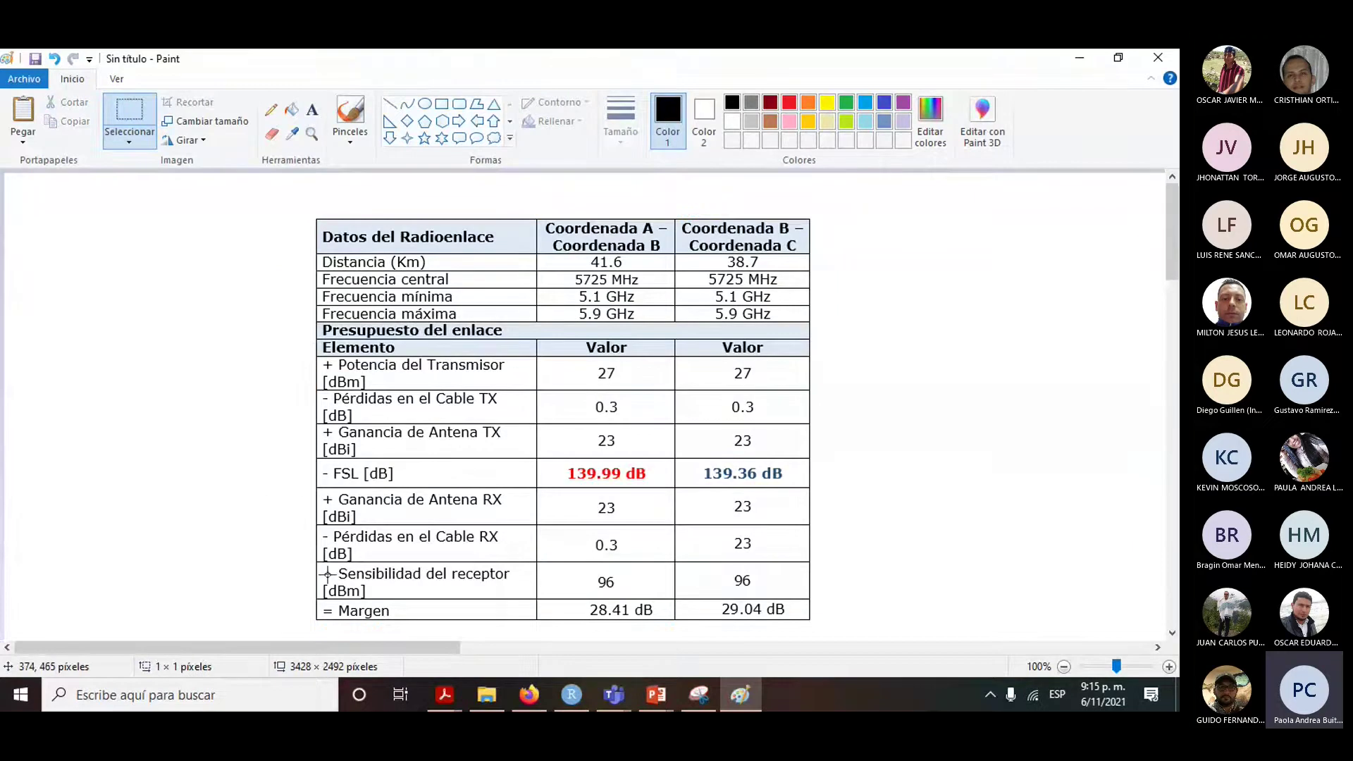
drag(323, 567, 334, 577)
mouse_move(328, 573)
mouse_down()
mouse_move(296, 521)
mouse_move(321, 471)
mouse_up()
click(319, 470)
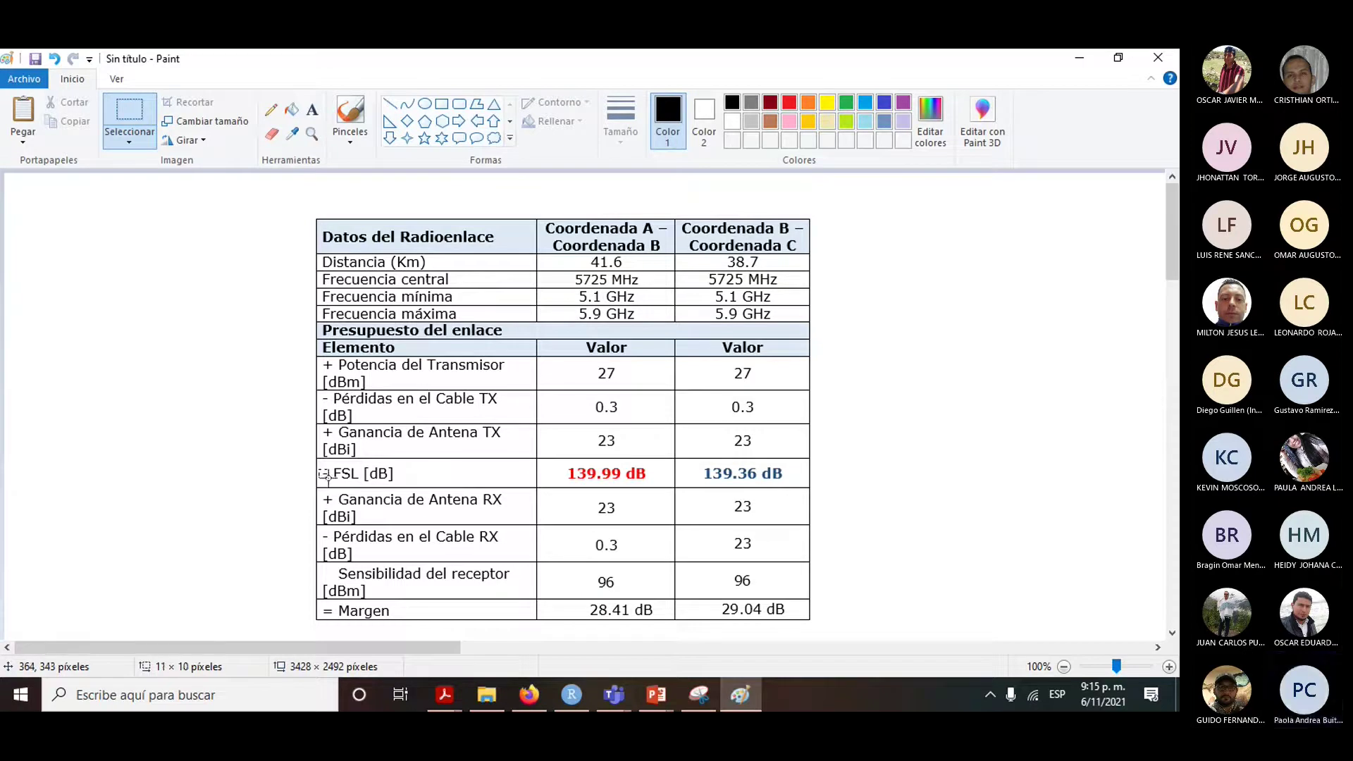
key(Delete)
Place the copied minus sign in front of "Sensibilidad del receptor".
drag(27, 265, 44, 282)
click(148, 115)
click(136, 145)
click(52, 192)
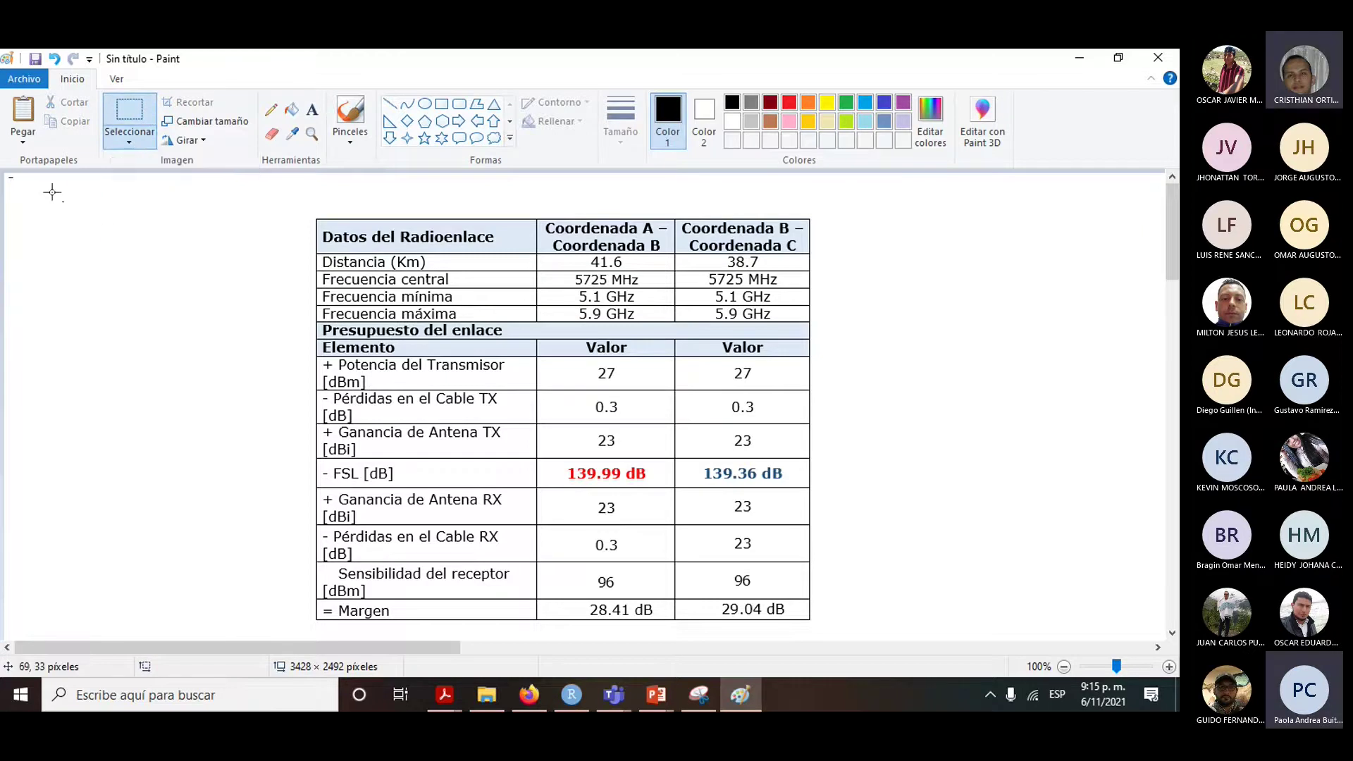
drag(66, 202, 4, 174)
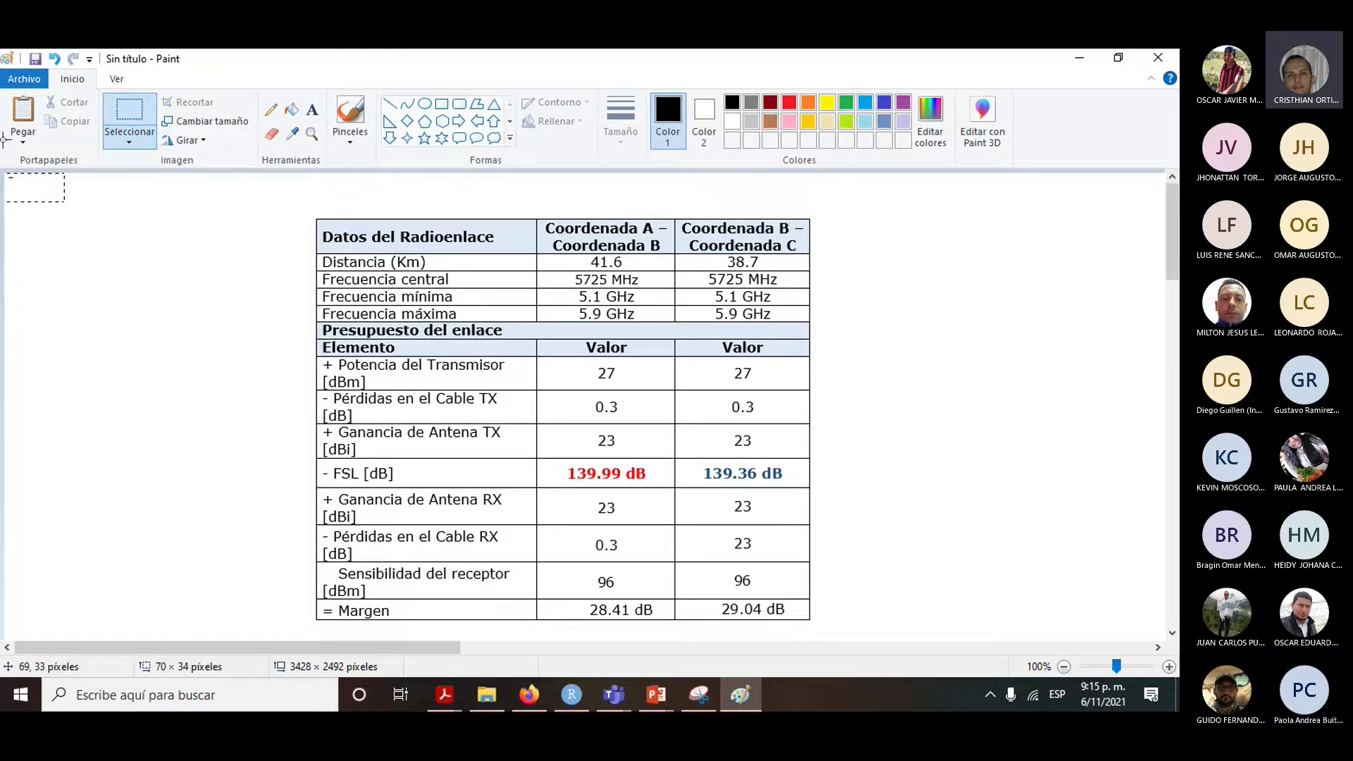
click(34, 191)
drag(111, 287, 4, 173)
drag(26, 226, 339, 625)
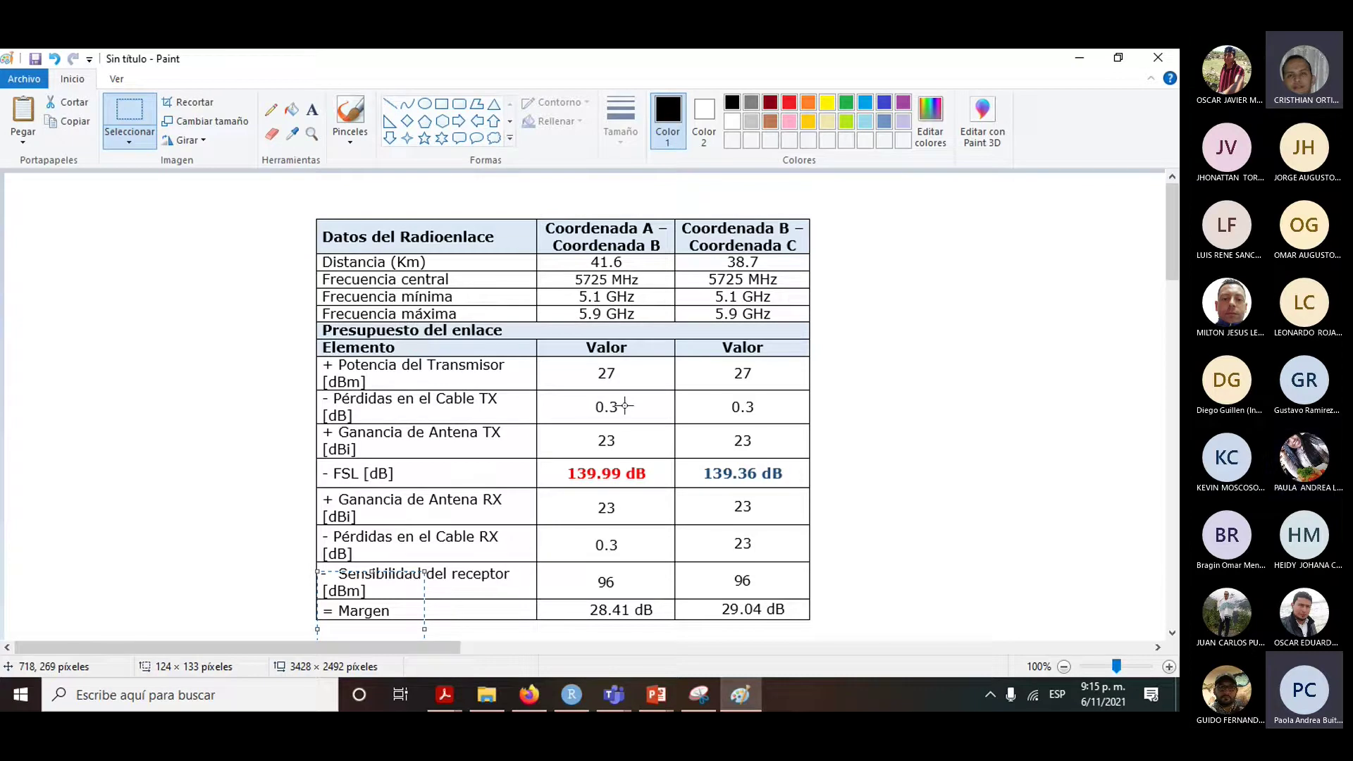
Replace the RX cable loss in the Coordenada B – Coordenada C column with a copy of the 0.3 from the neighbouring column.
click(755, 543)
drag(726, 536, 769, 561)
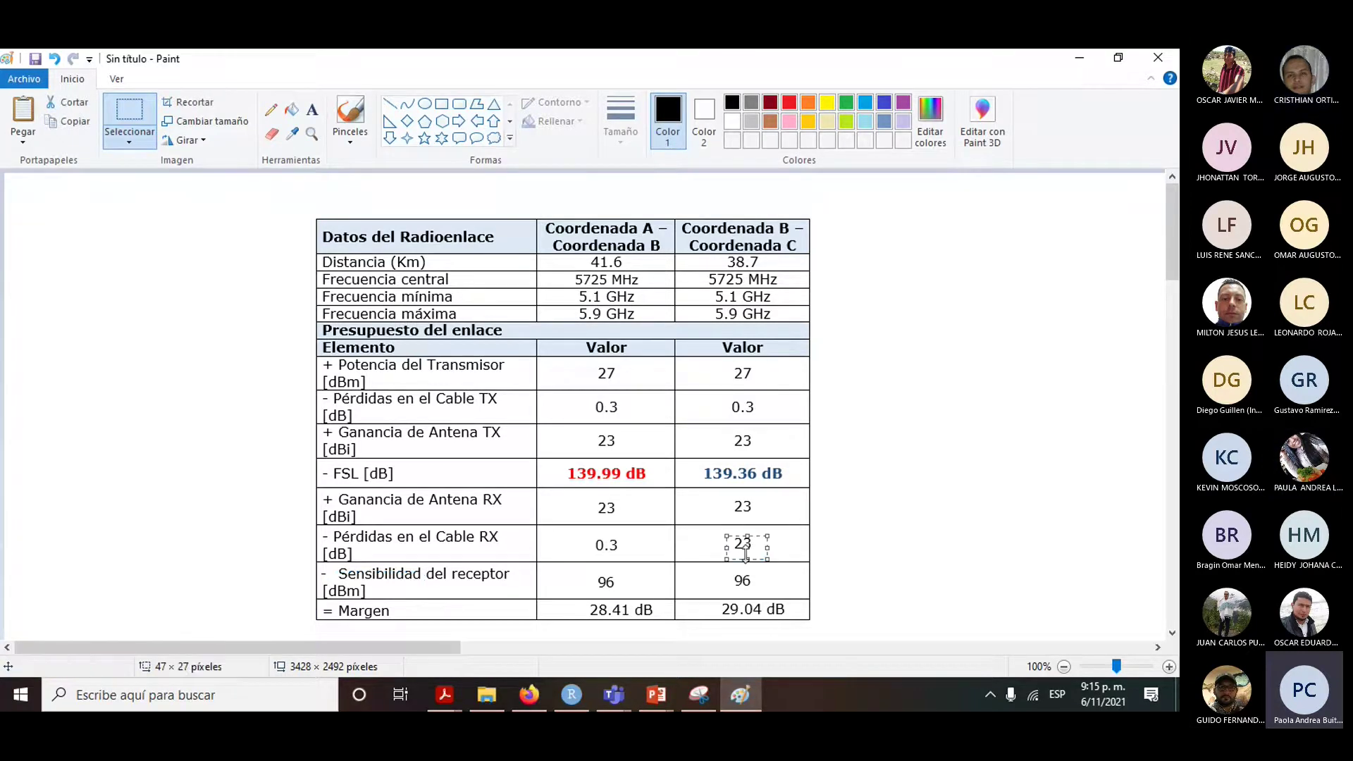
key(Delete)
drag(586, 534, 639, 558)
key(ctrl+c)
key(ctrl+v)
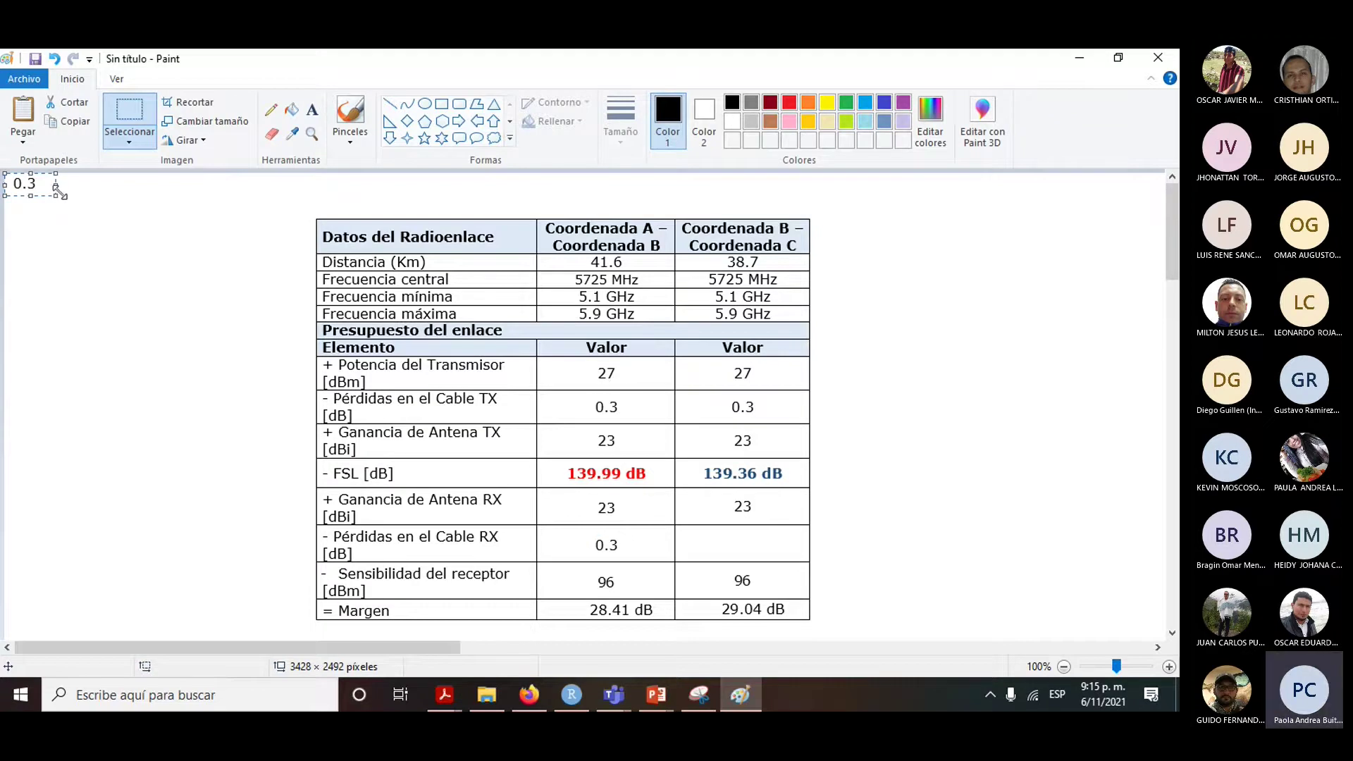
drag(60, 192, 815, 583)
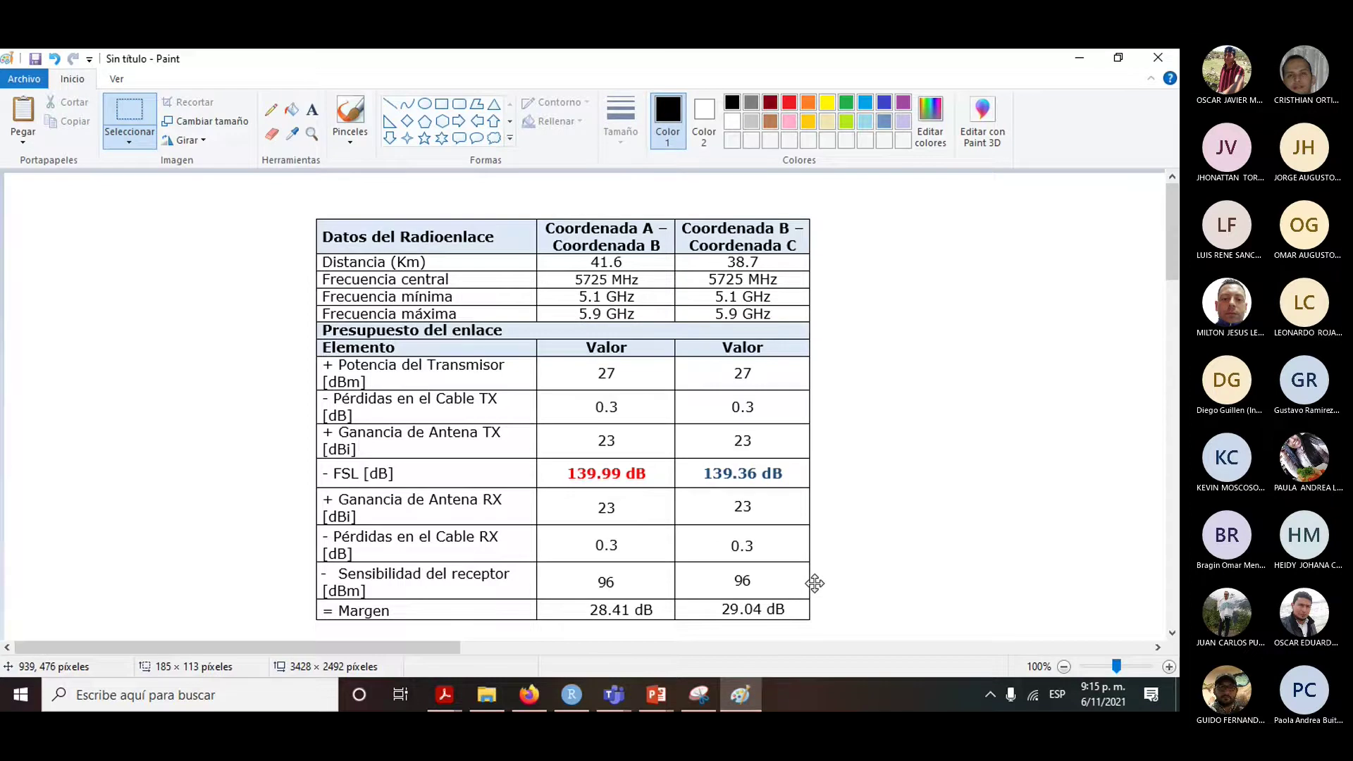
click(972, 532)
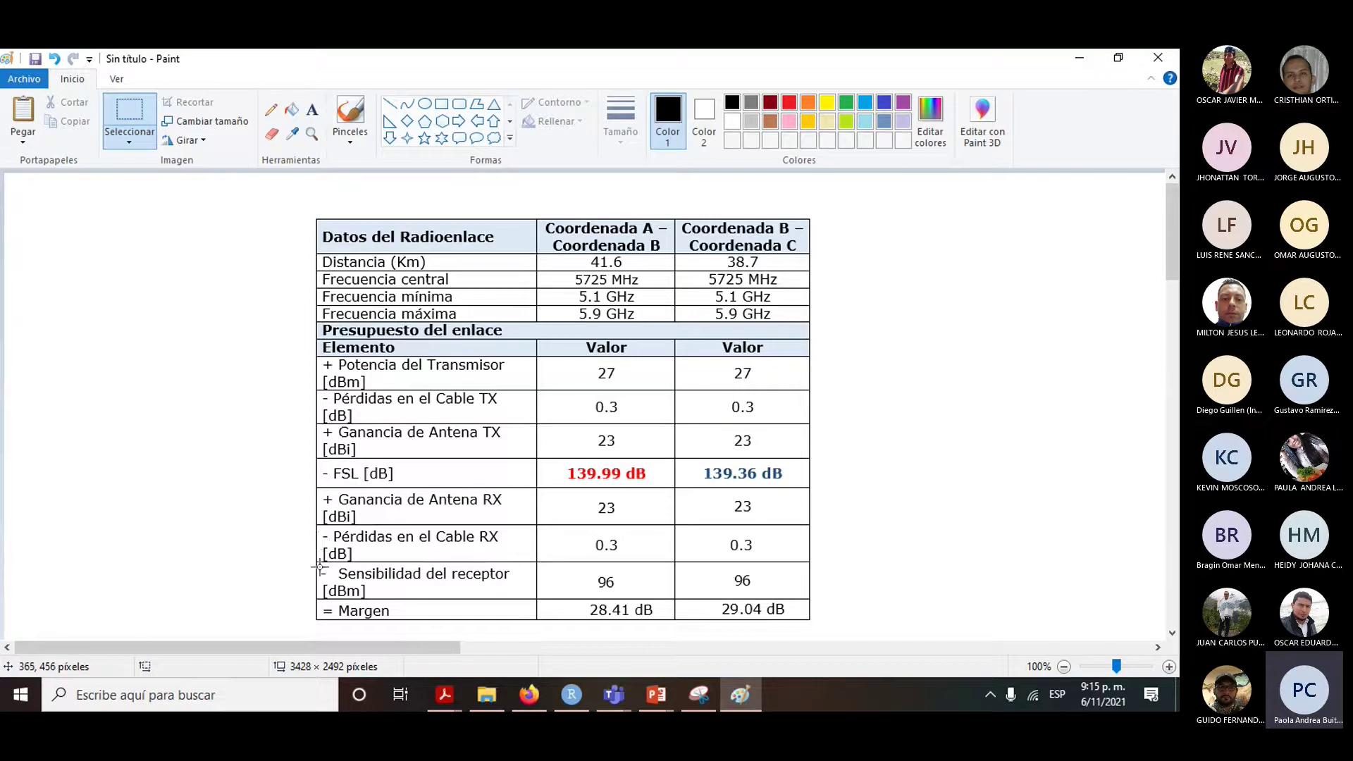
Copy the minus sign of the receiver sensitivity row and place it before the 96 in the Coordenada A – Coordenada B column.
drag(318, 567, 337, 580)
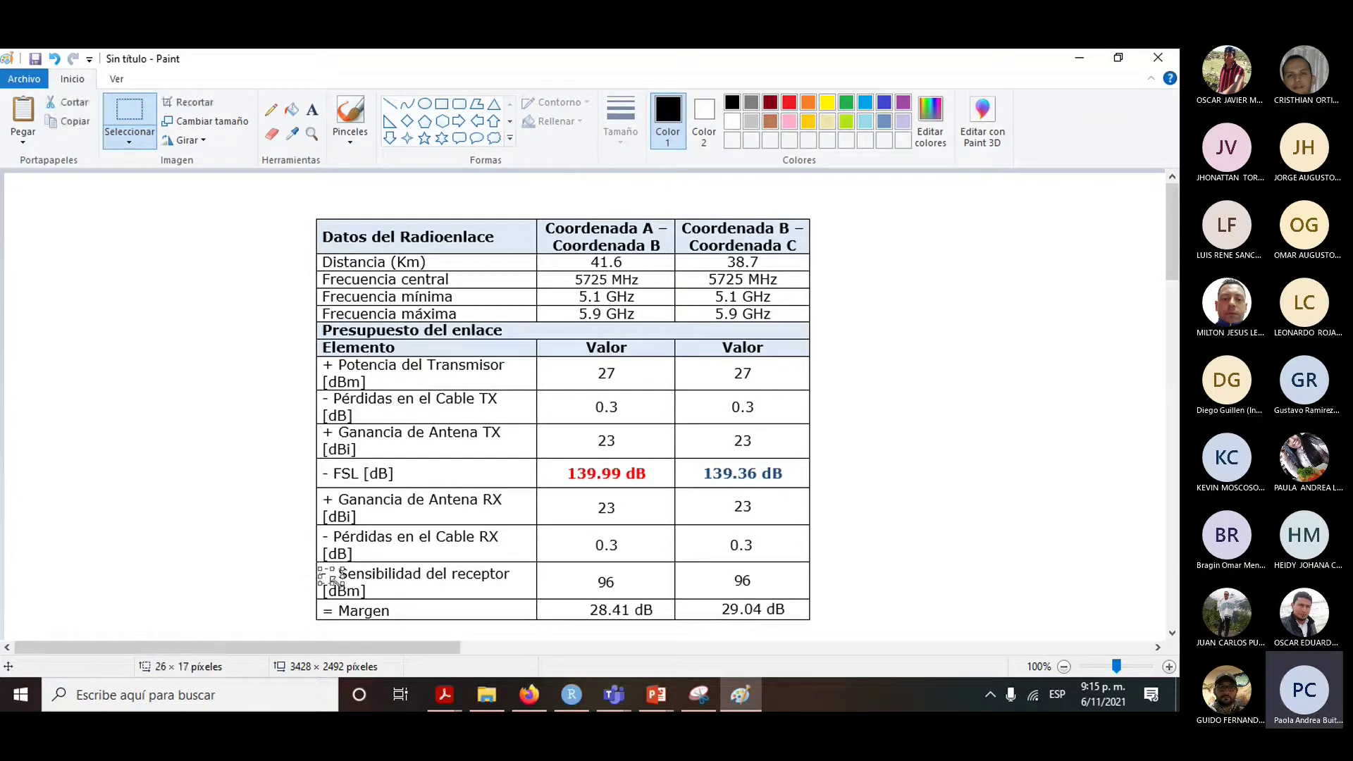
key(ctrl+c)
key(ctrl+v)
drag(99, 321, 21, 279)
drag(81, 222, 118, 254)
drag(49, 219, 216, 357)
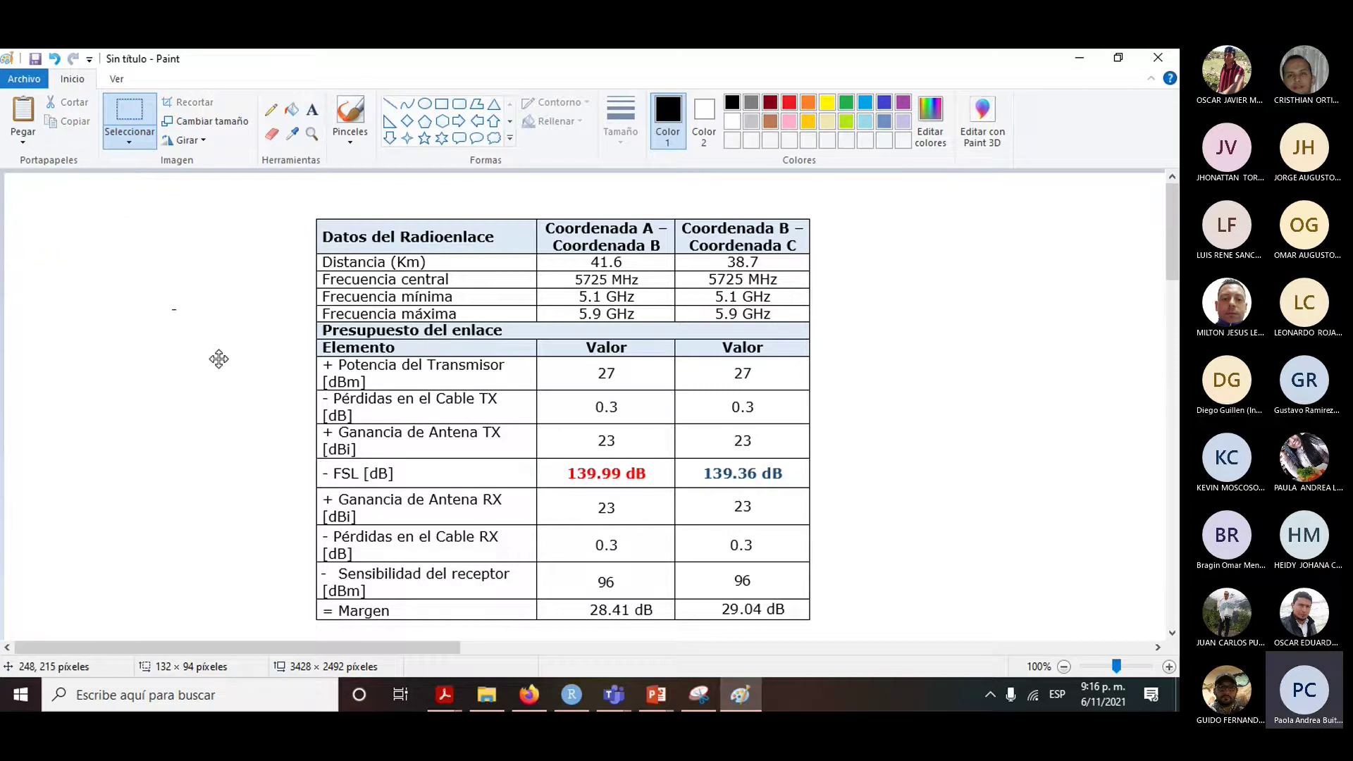
click(170, 430)
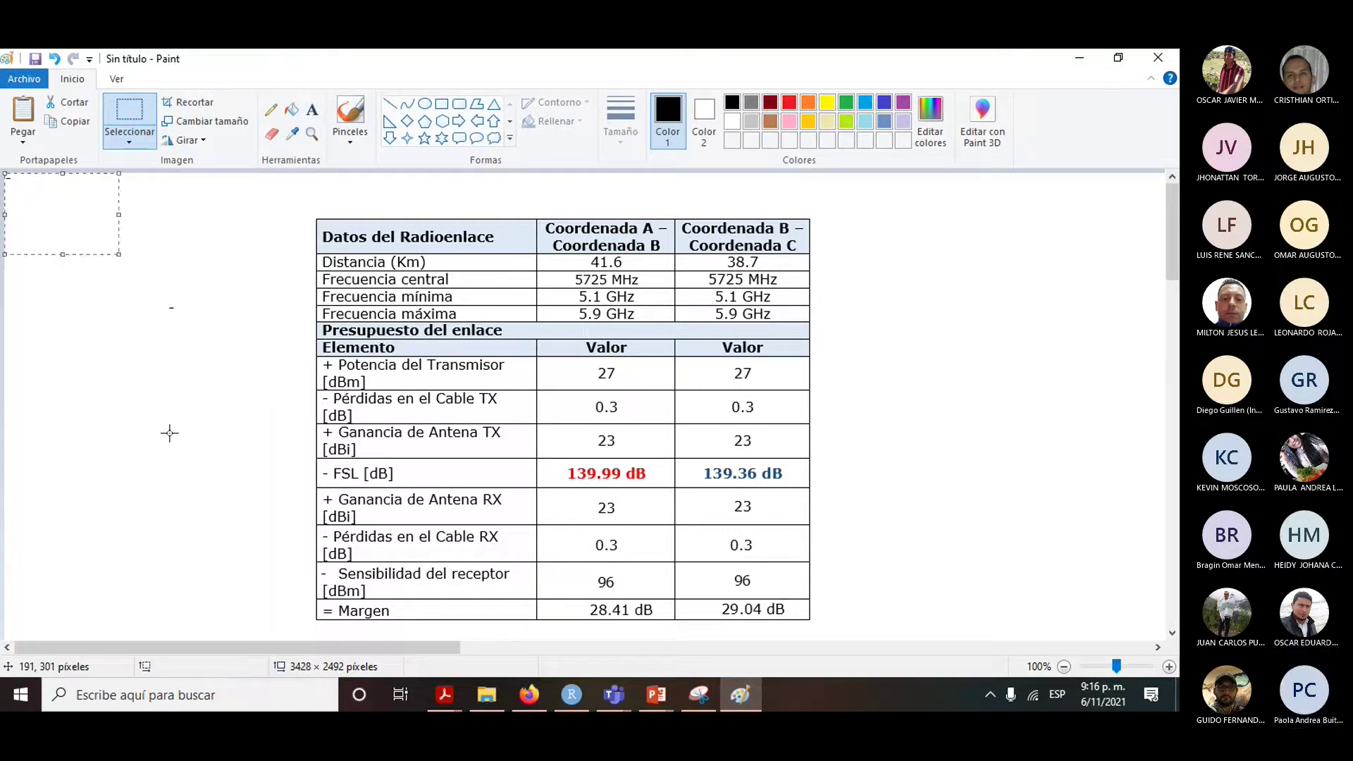
drag(150, 290, 221, 363)
mouse_move(187, 317)
mouse_down()
mouse_move(859, 643)
mouse_move(577, 596)
mouse_move(604, 600)
mouse_up()
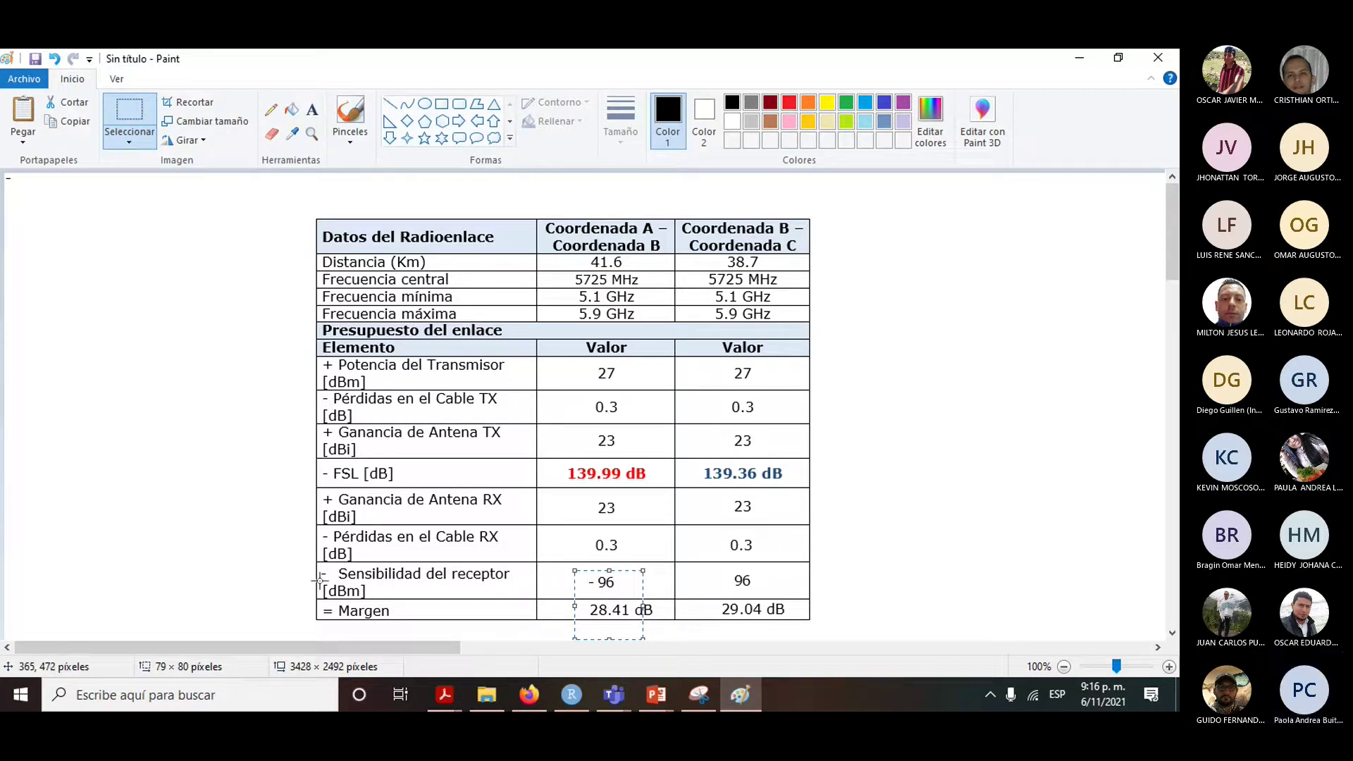
click(550, 589)
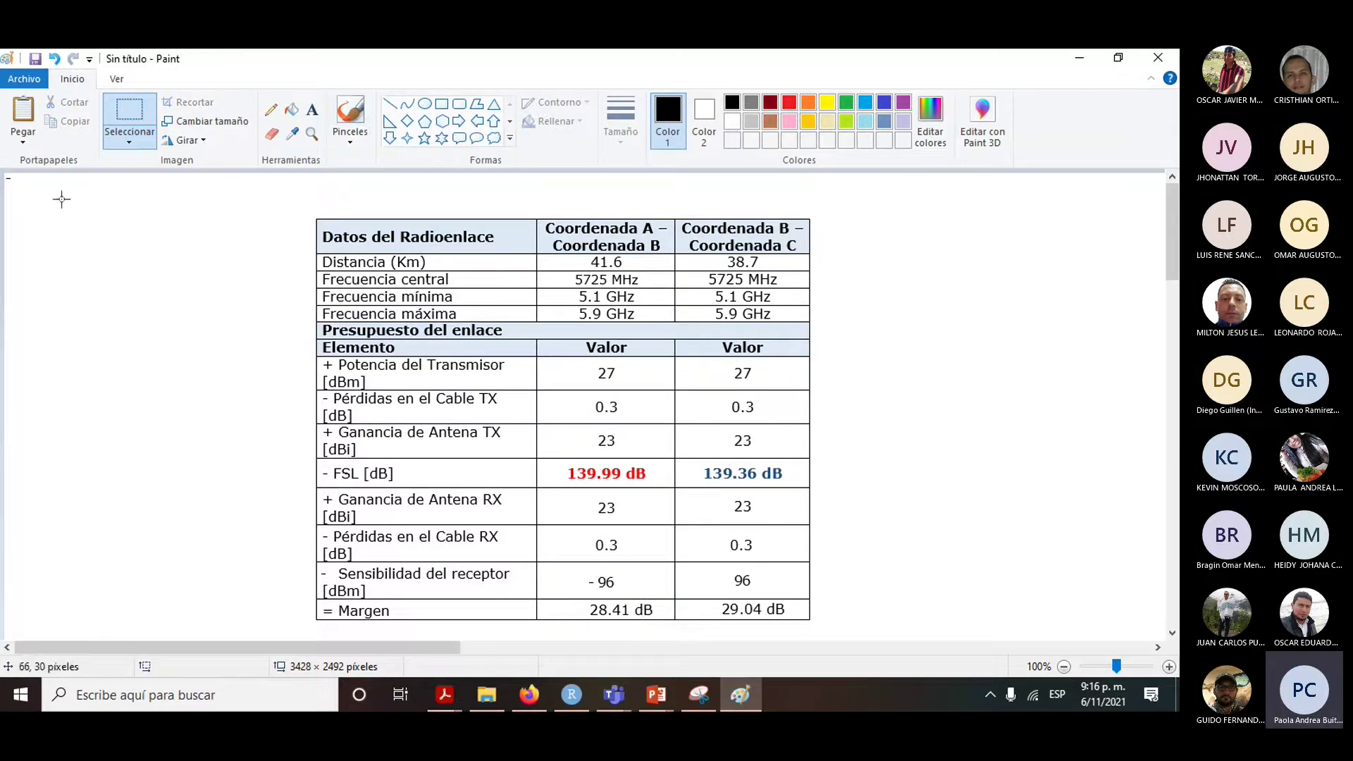
Place a second minus sign before the receiver sensitivity value in the Coordenada A – Coordenada B column.
drag(59, 216, 4, 174)
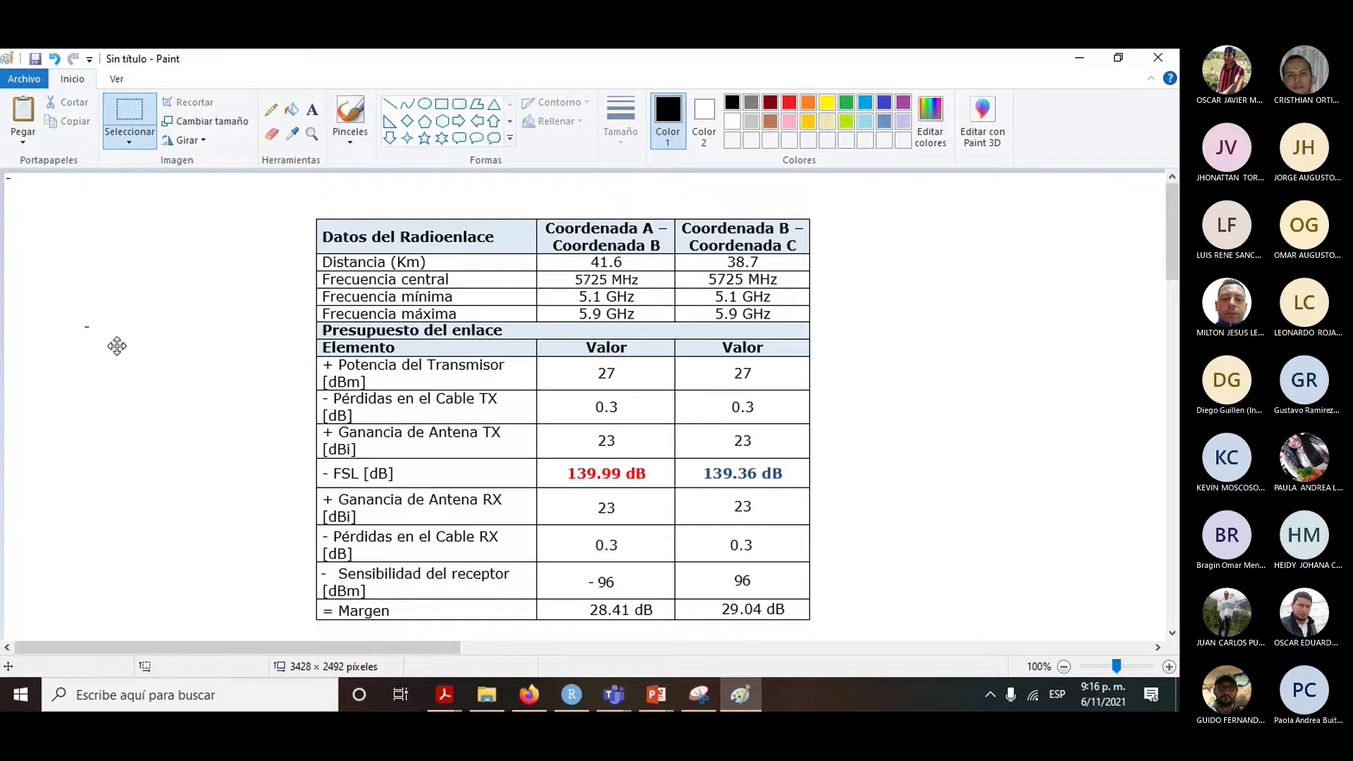
click(548, 586)
drag(572, 599, 596, 596)
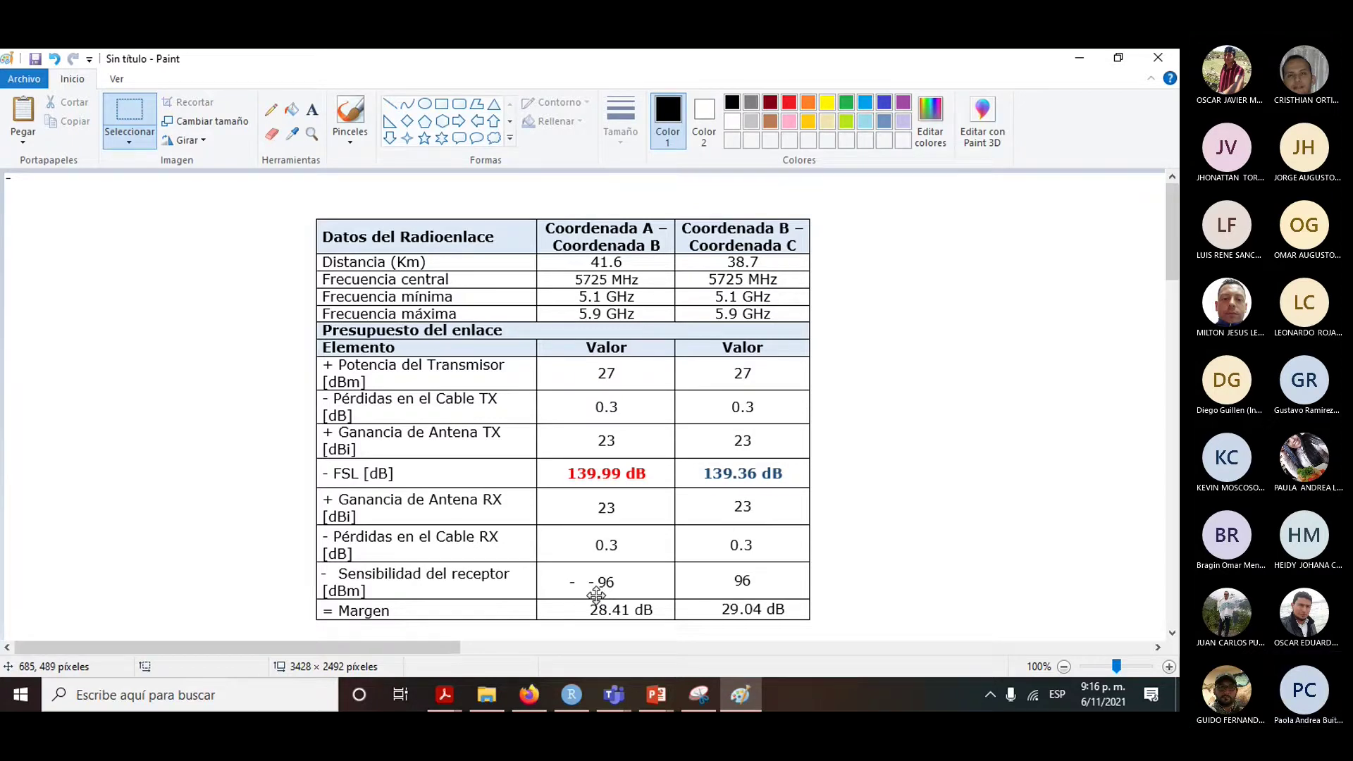
click(112, 366)
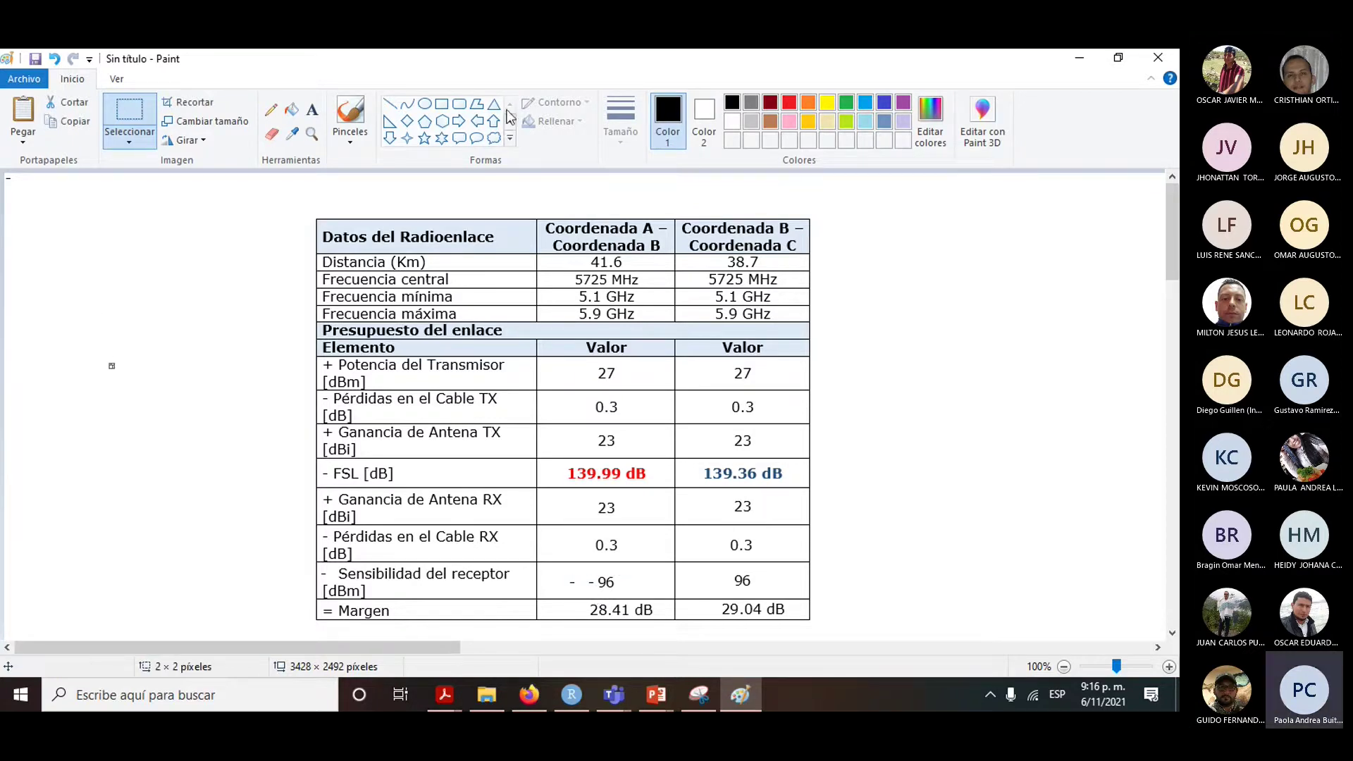
Add a text with an opening and a closing parenthesis, separated by a gap, in the blank area beside the table.
click(511, 139)
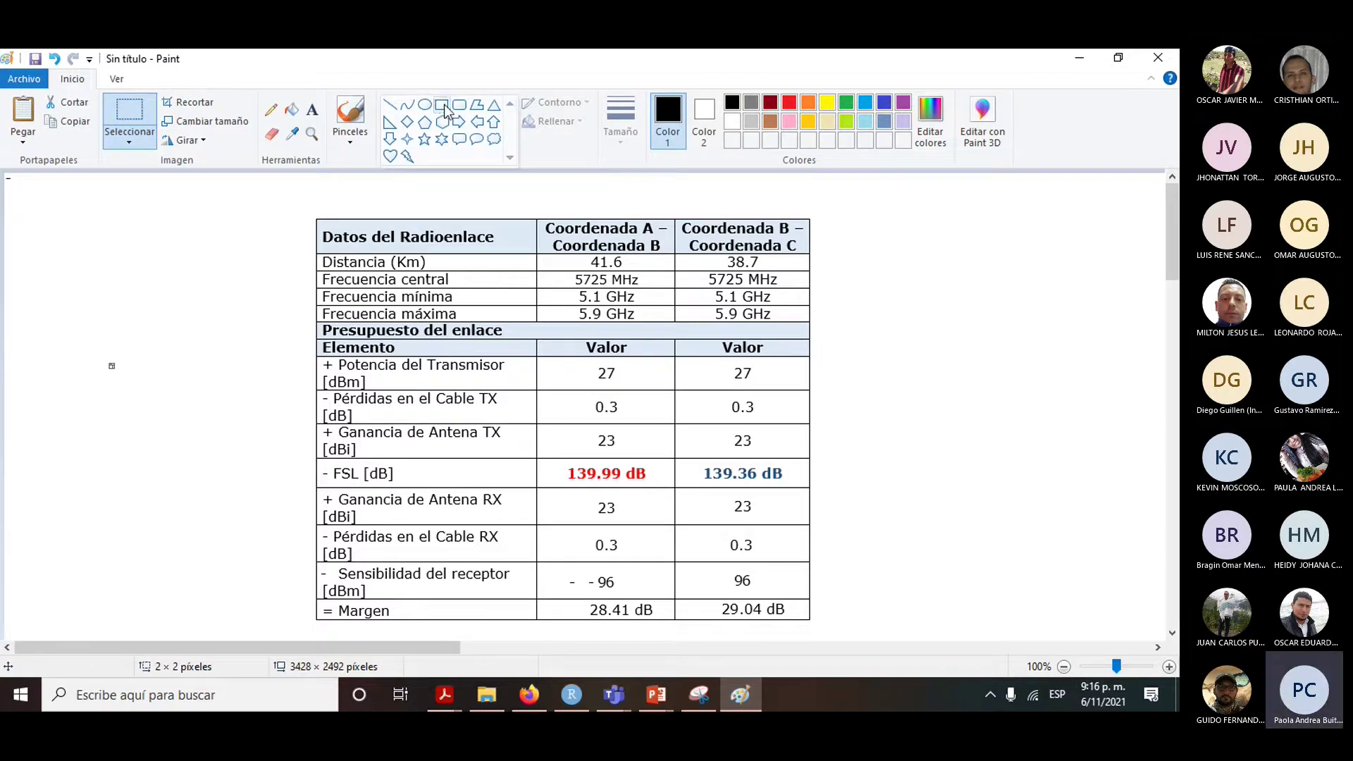
click(312, 109)
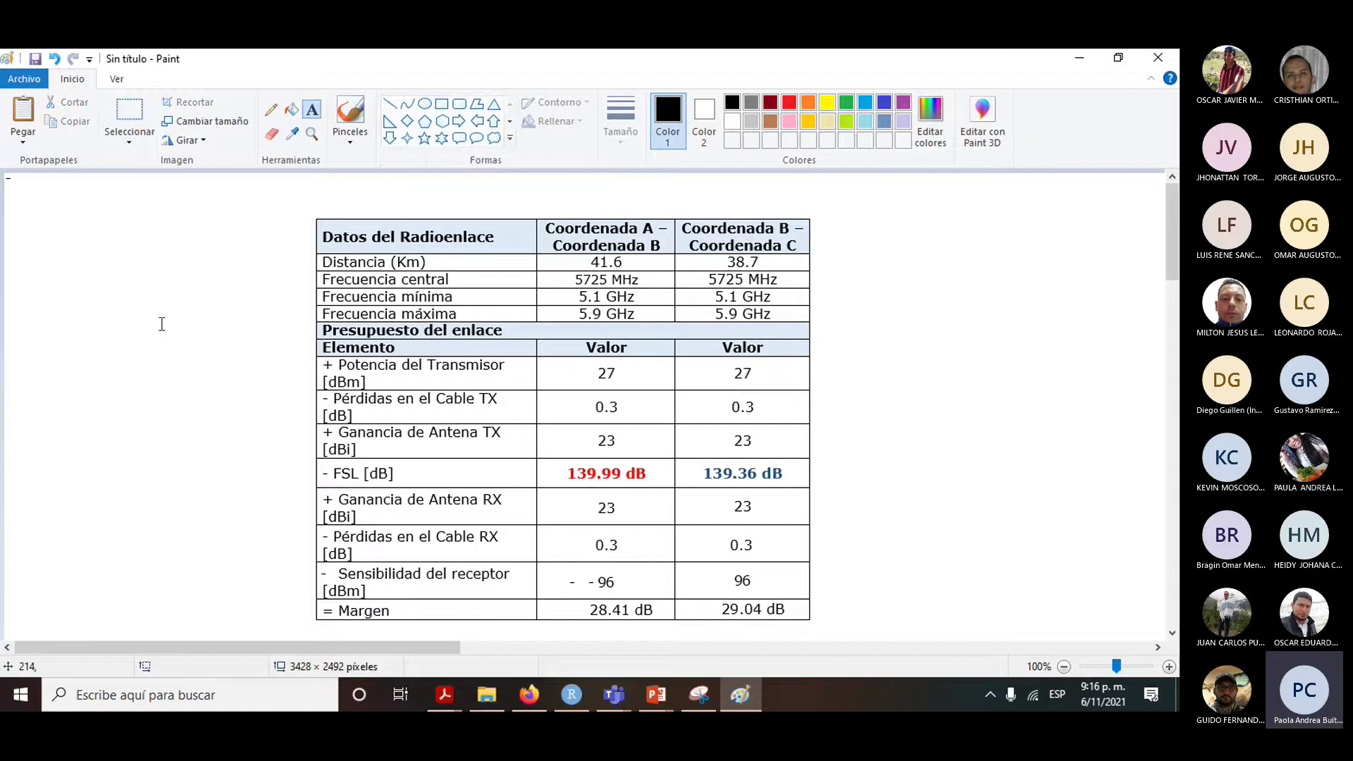
click(121, 294)
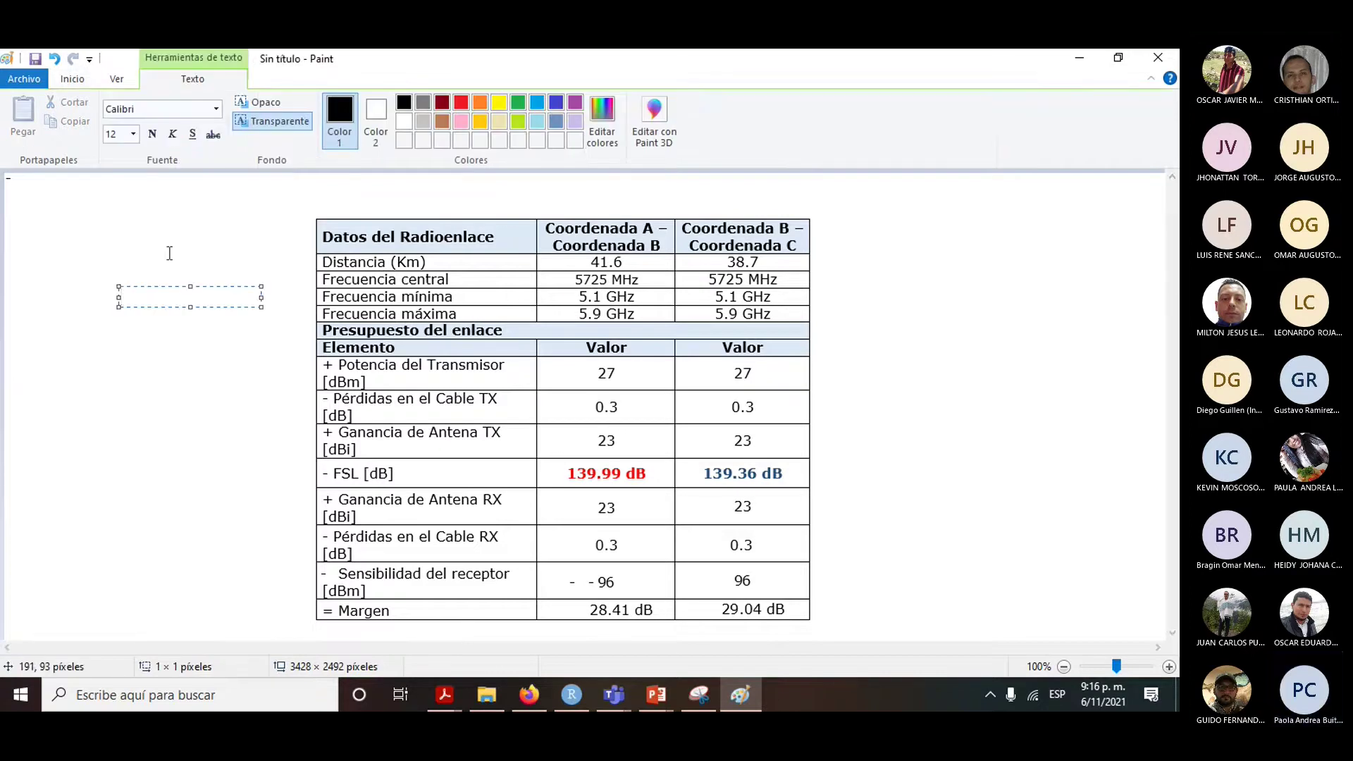
text(()
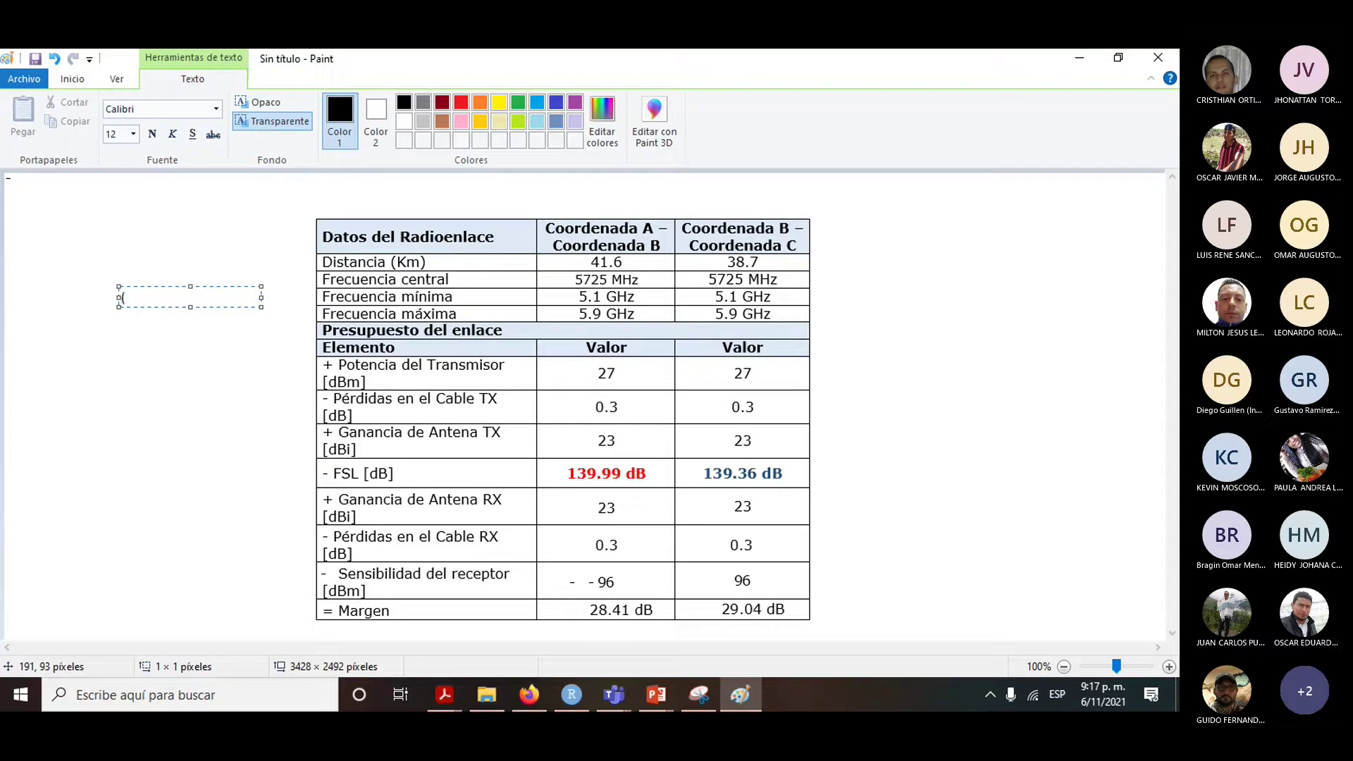
text())
click(167, 377)
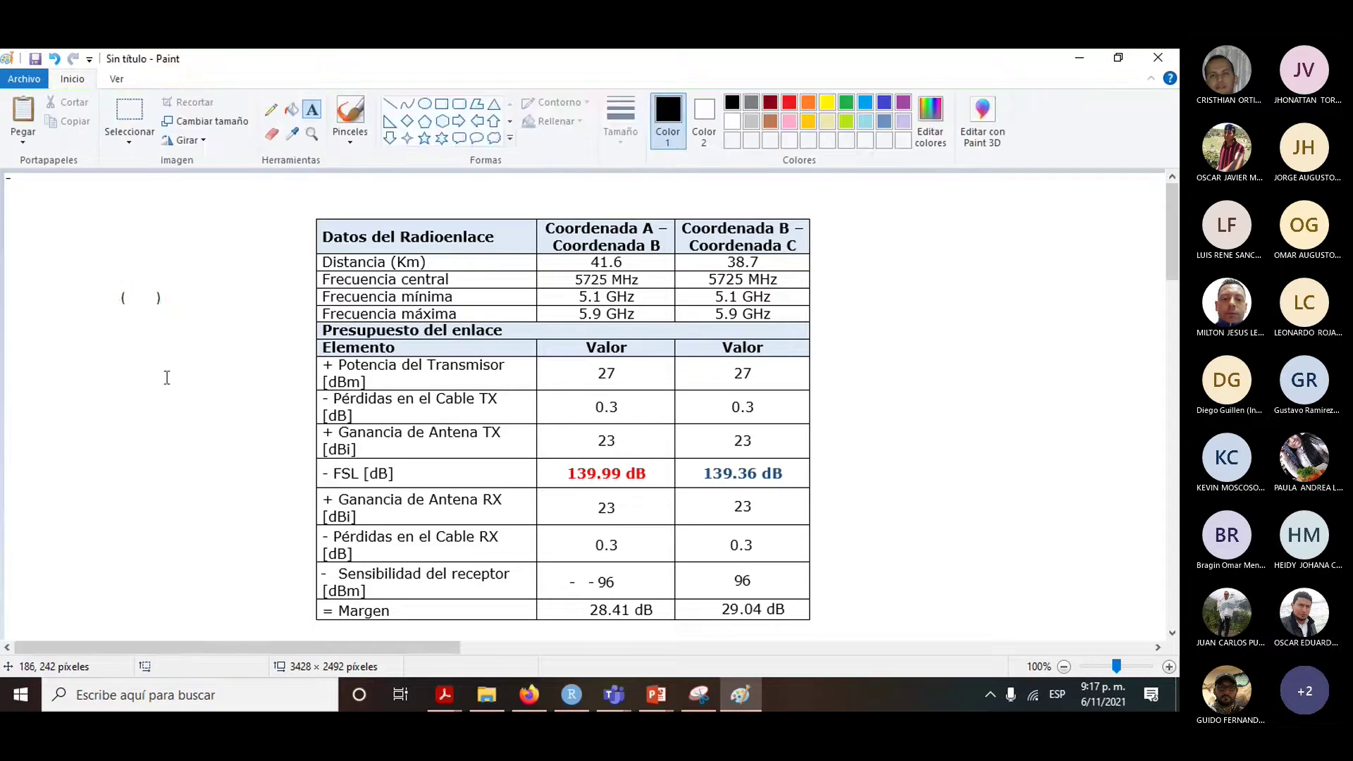
click(129, 113)
drag(110, 284, 181, 309)
click(135, 469)
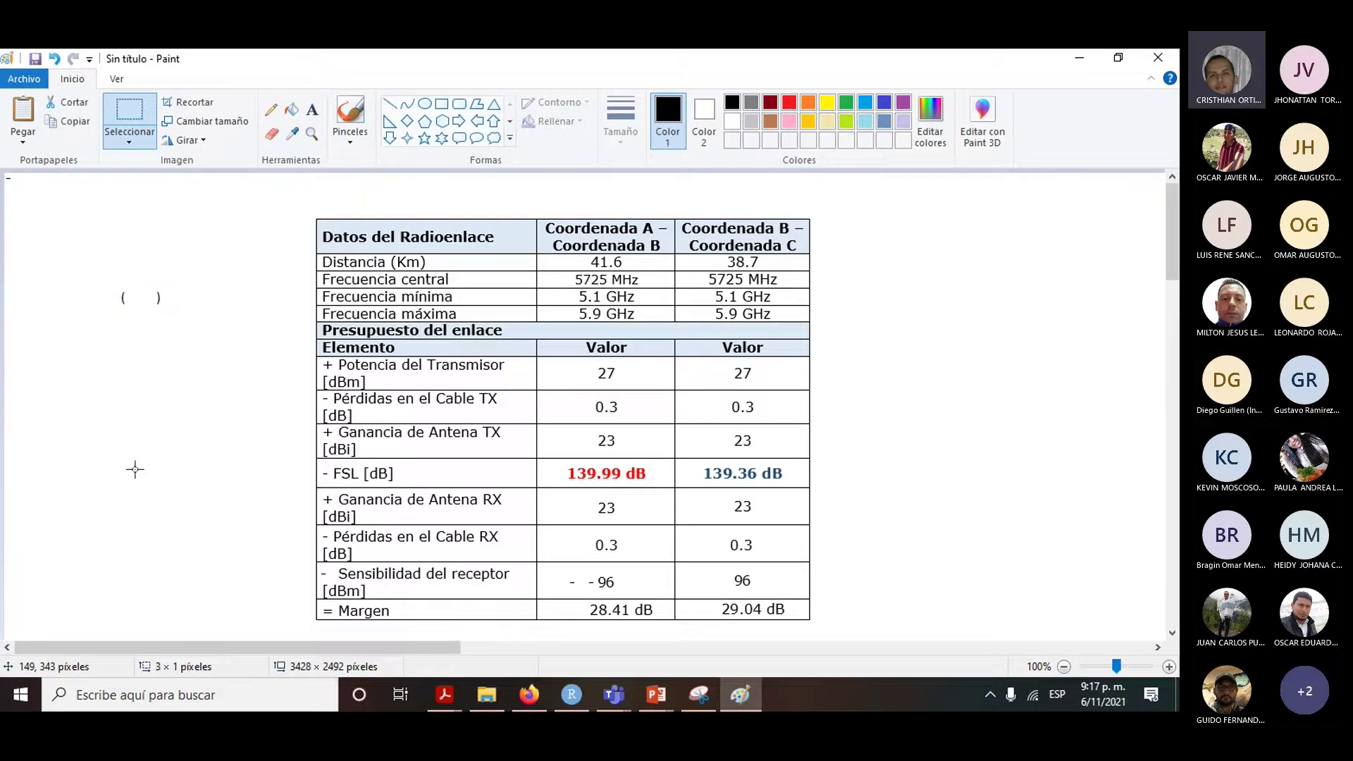
drag(586, 571, 605, 588)
drag(622, 592, 623, 591)
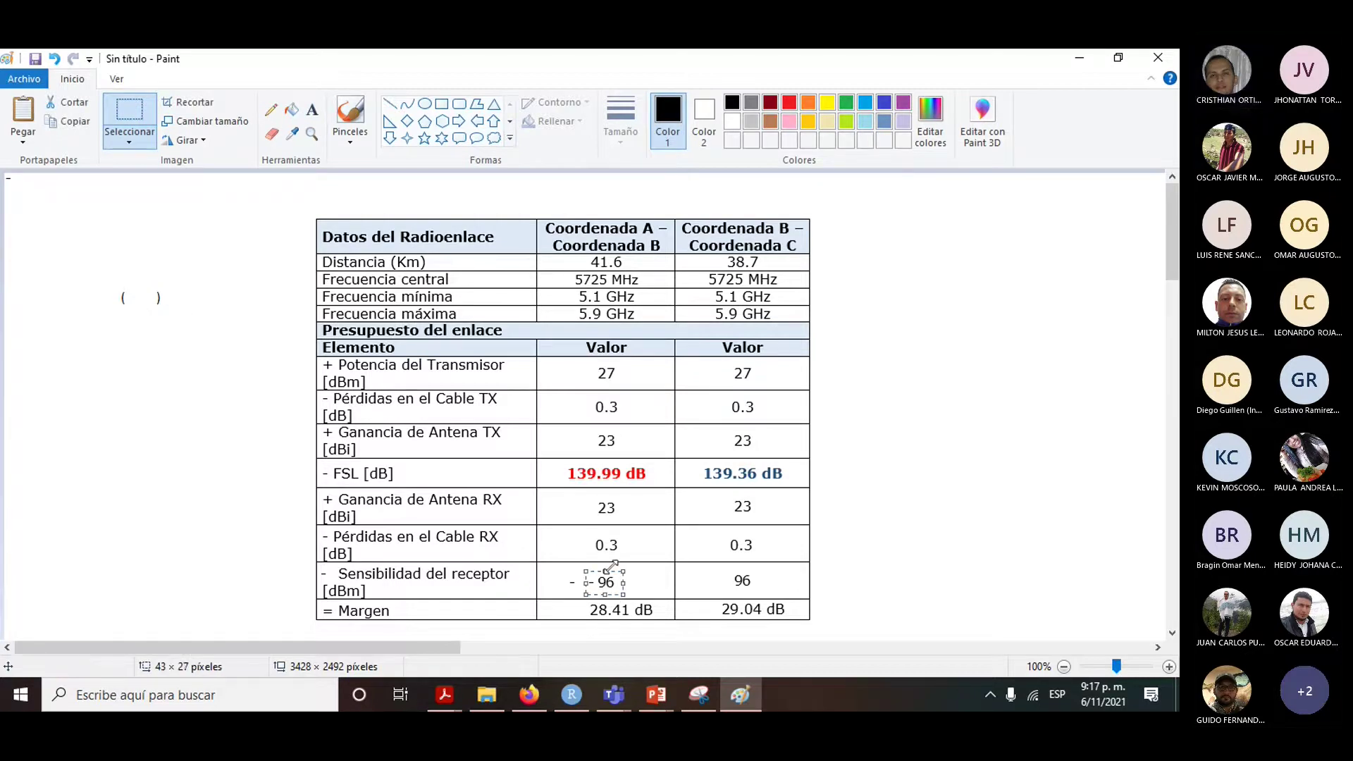
click(169, 367)
click(111, 277)
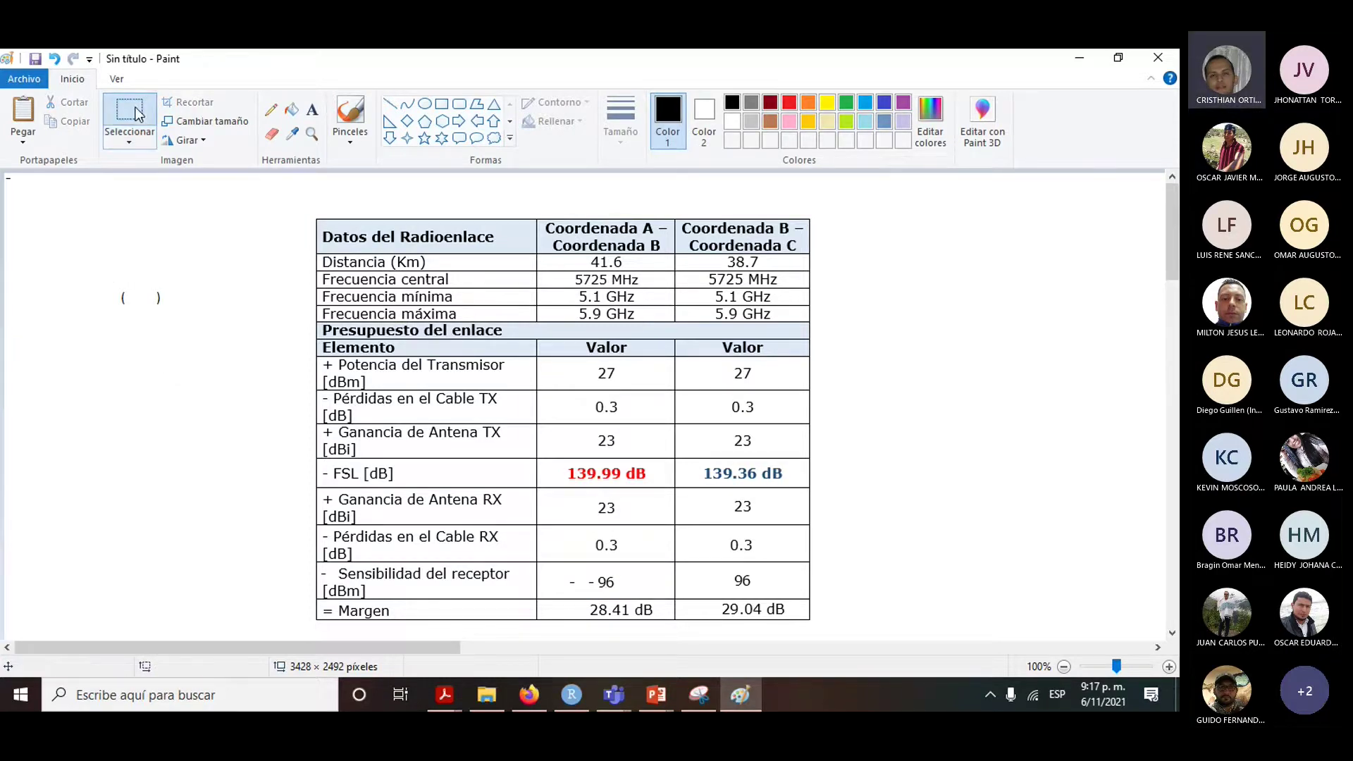
Move the pair of parentheses around the -96 receiver sensitivity value in the Coordenada A – Coordenada B column.
click(129, 140)
click(106, 289)
drag(103, 288, 203, 312)
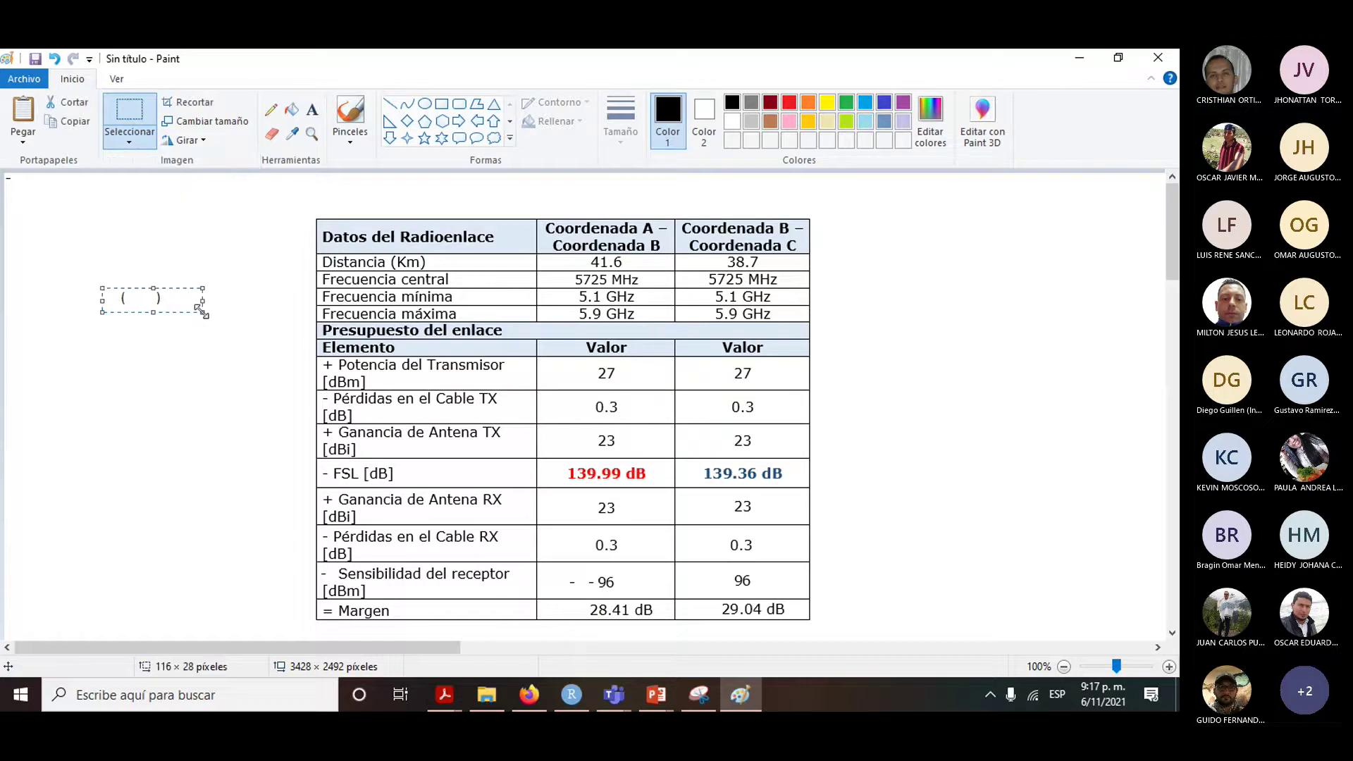
drag(104, 273, 178, 322)
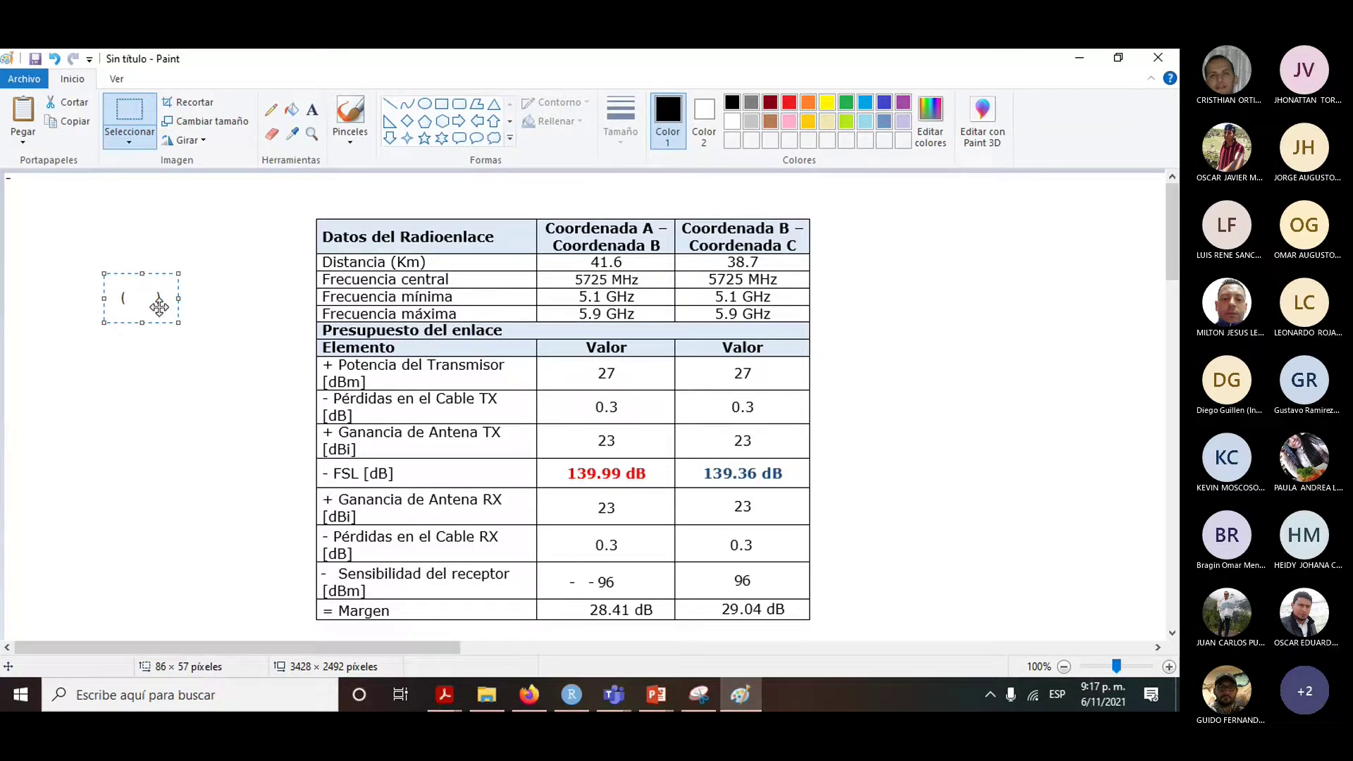
drag(159, 307, 621, 588)
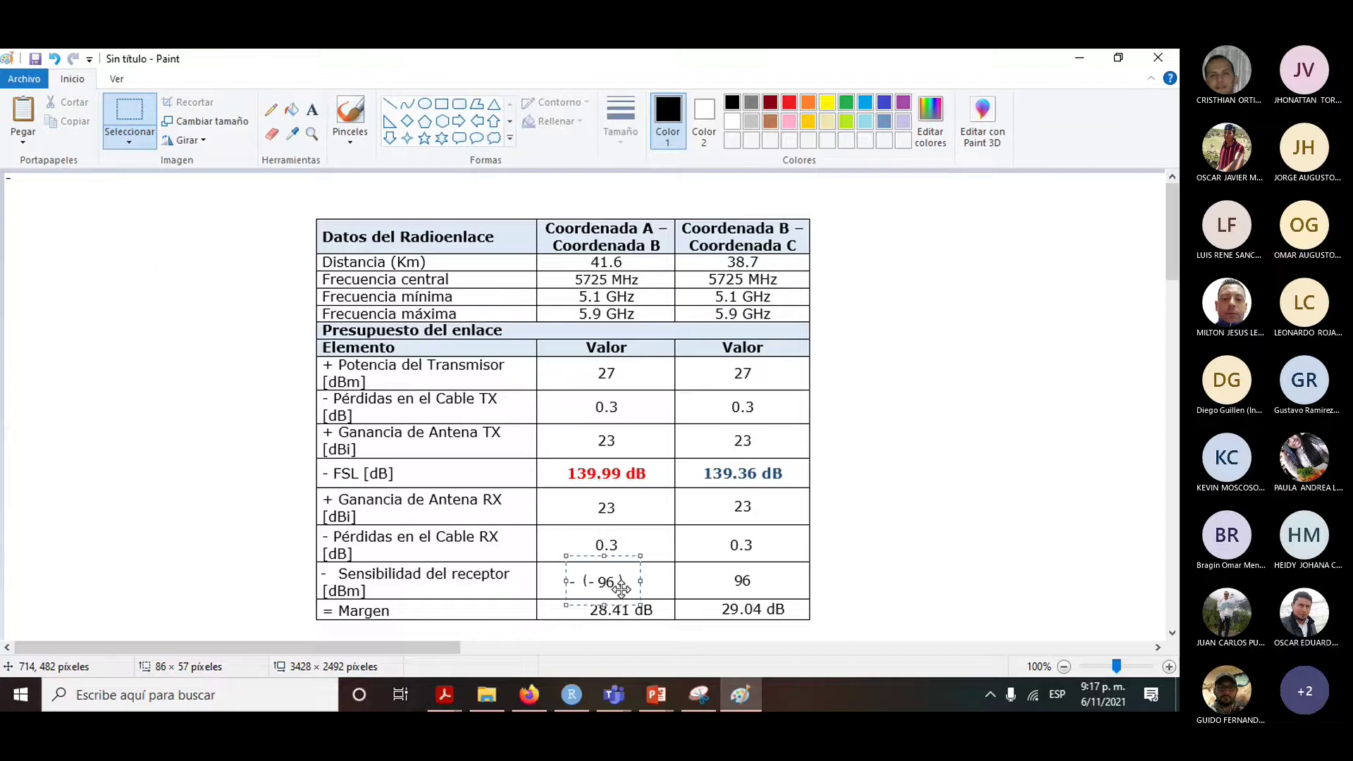
click(198, 454)
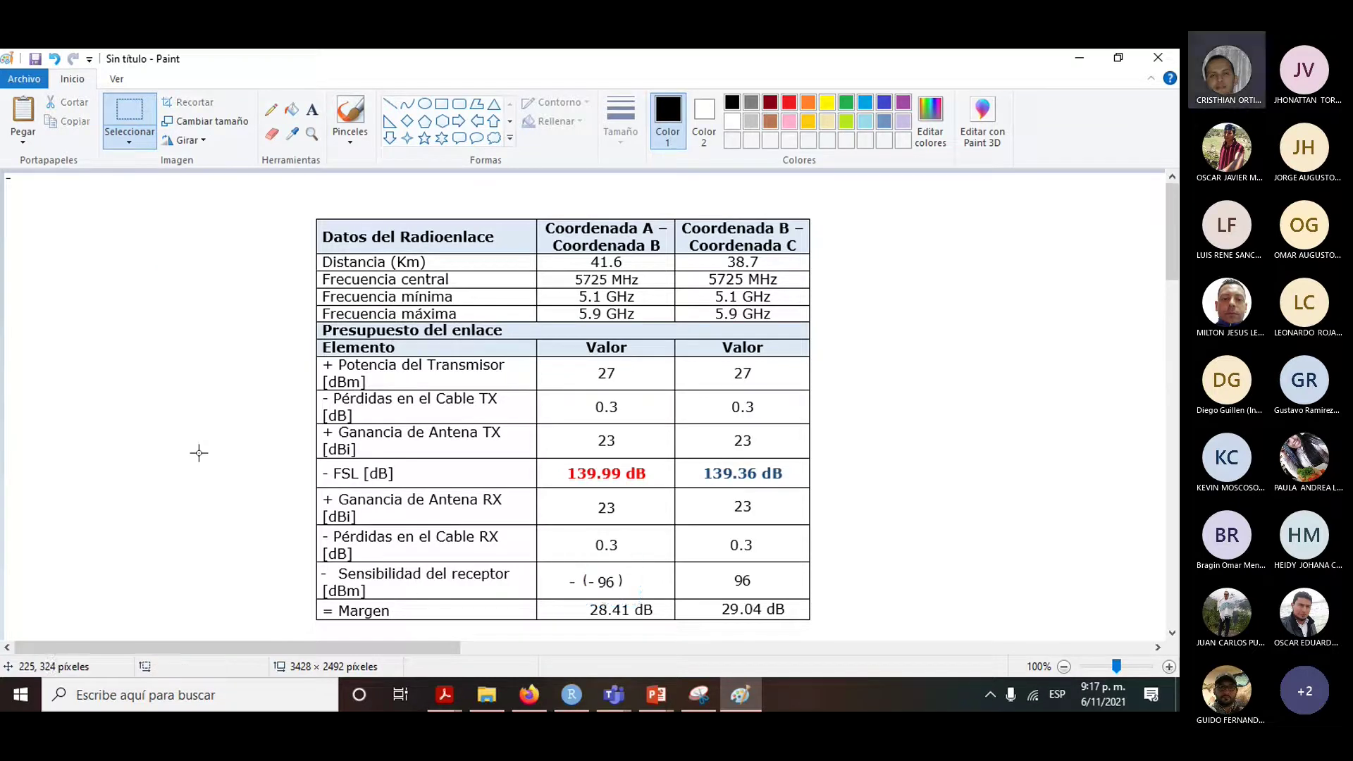
Replace the 96 in the Coordenada B – Coordenada C column with a copy of the neighbouring - (-96), and erase the stray minus sign outside the table.
drag(727, 567, 759, 590)
key(Delete)
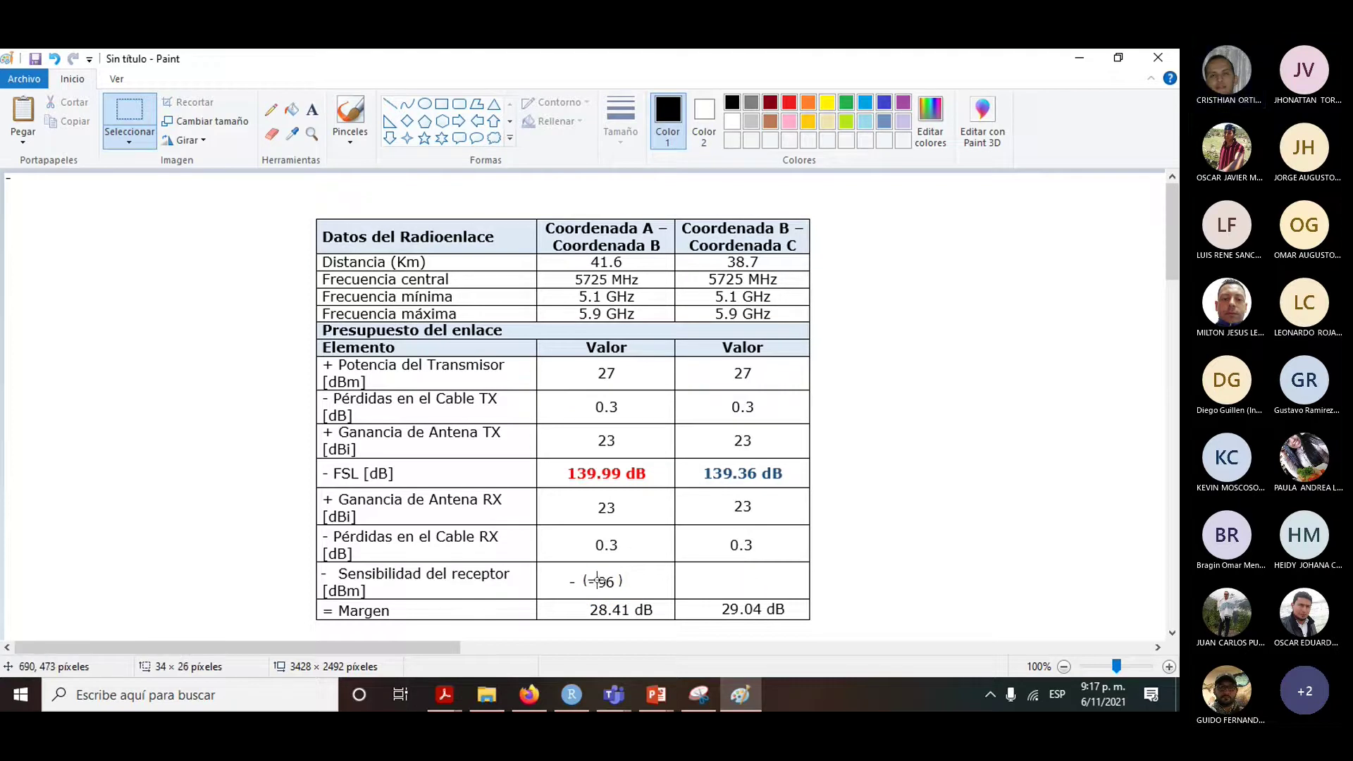
drag(564, 570, 632, 592)
key(ctrl+c)
key(ctrl+v)
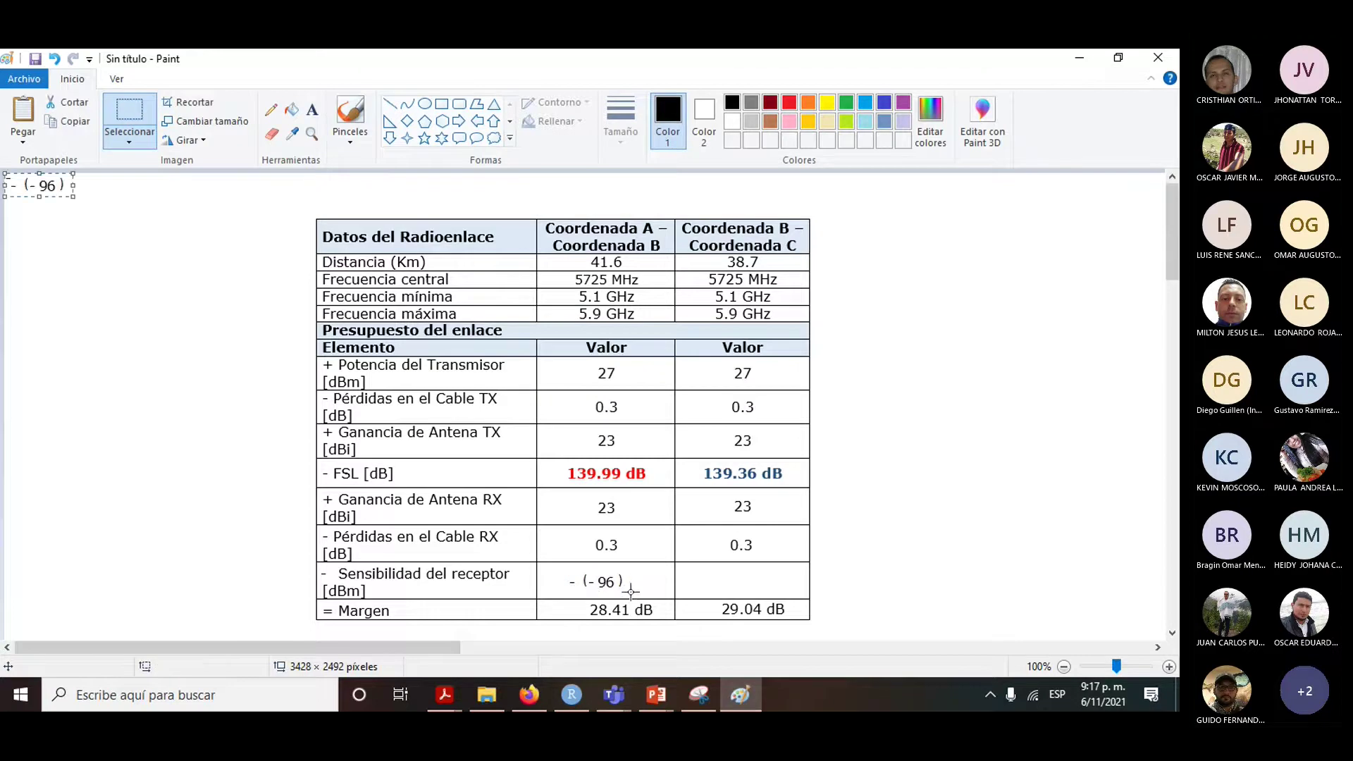
click(23, 180)
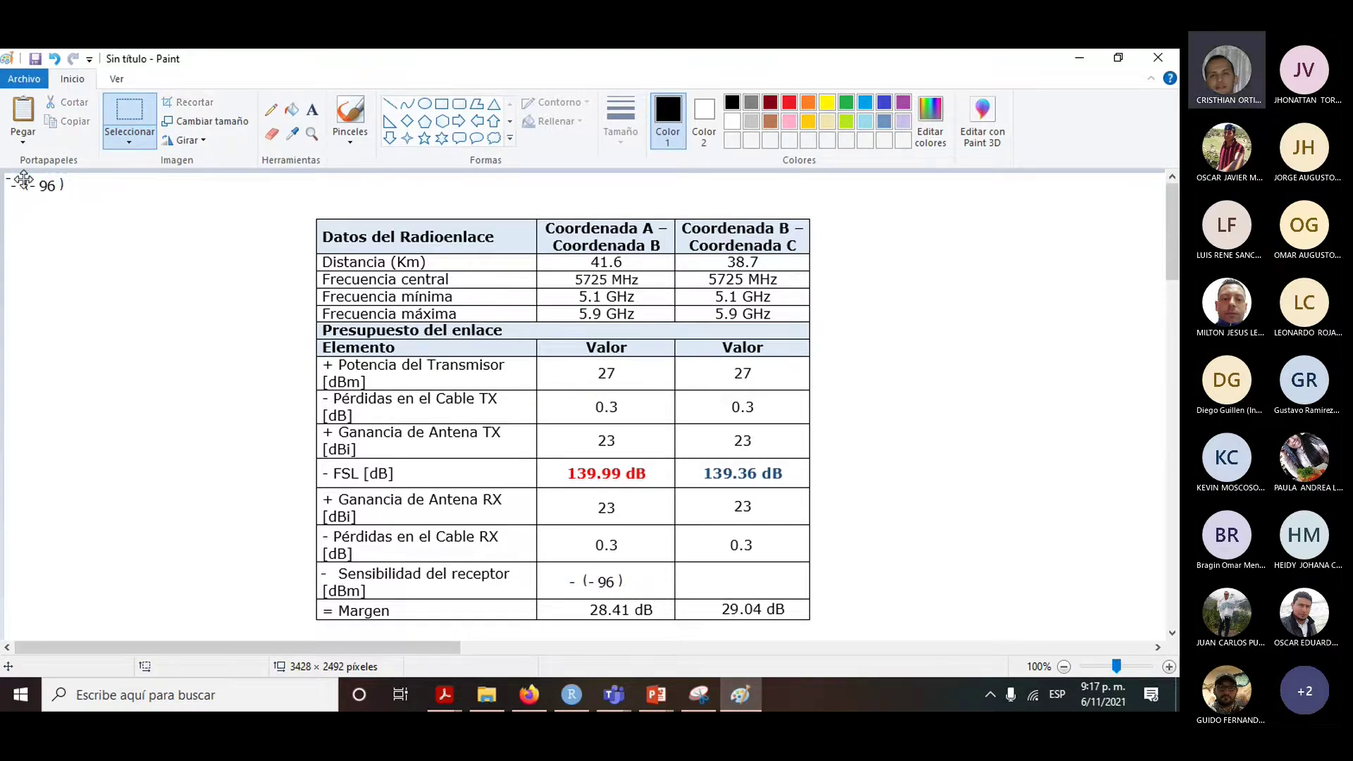
drag(23, 180, 723, 577)
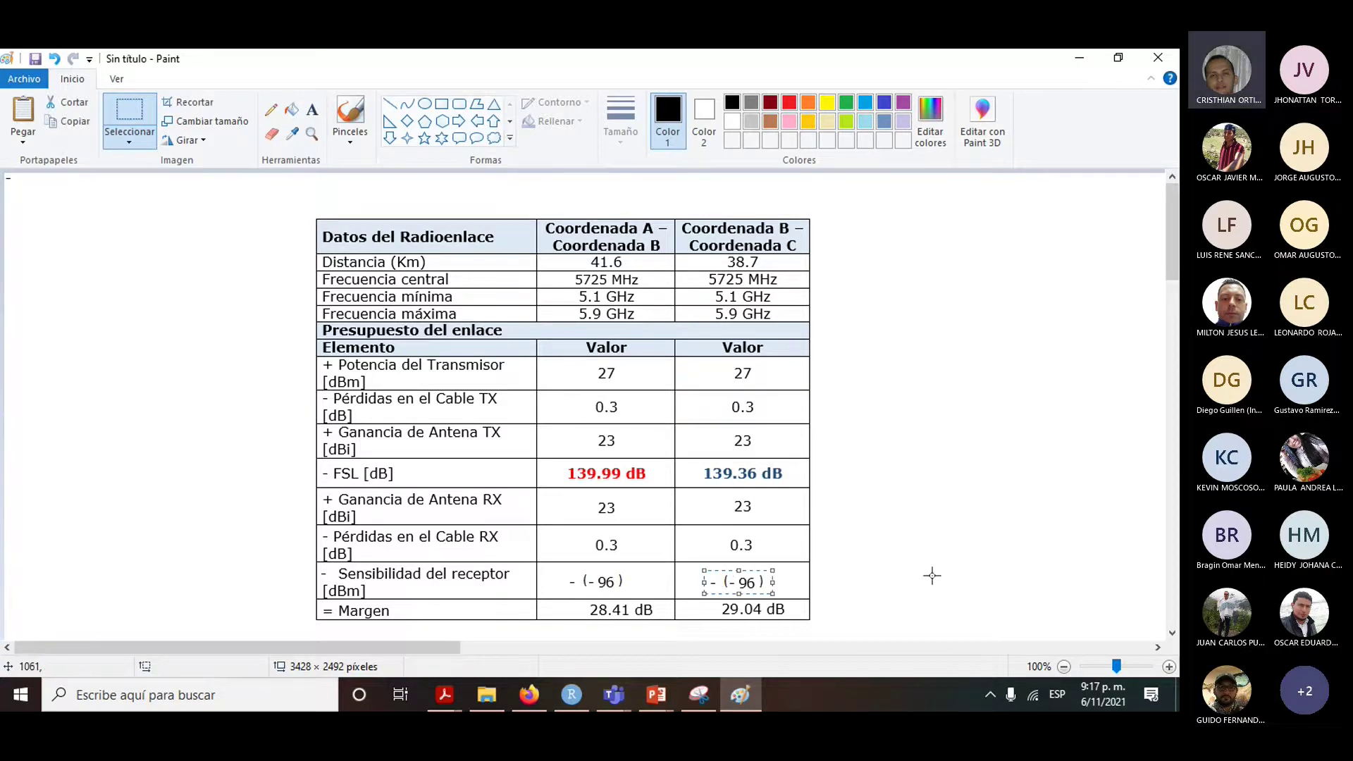
click(911, 557)
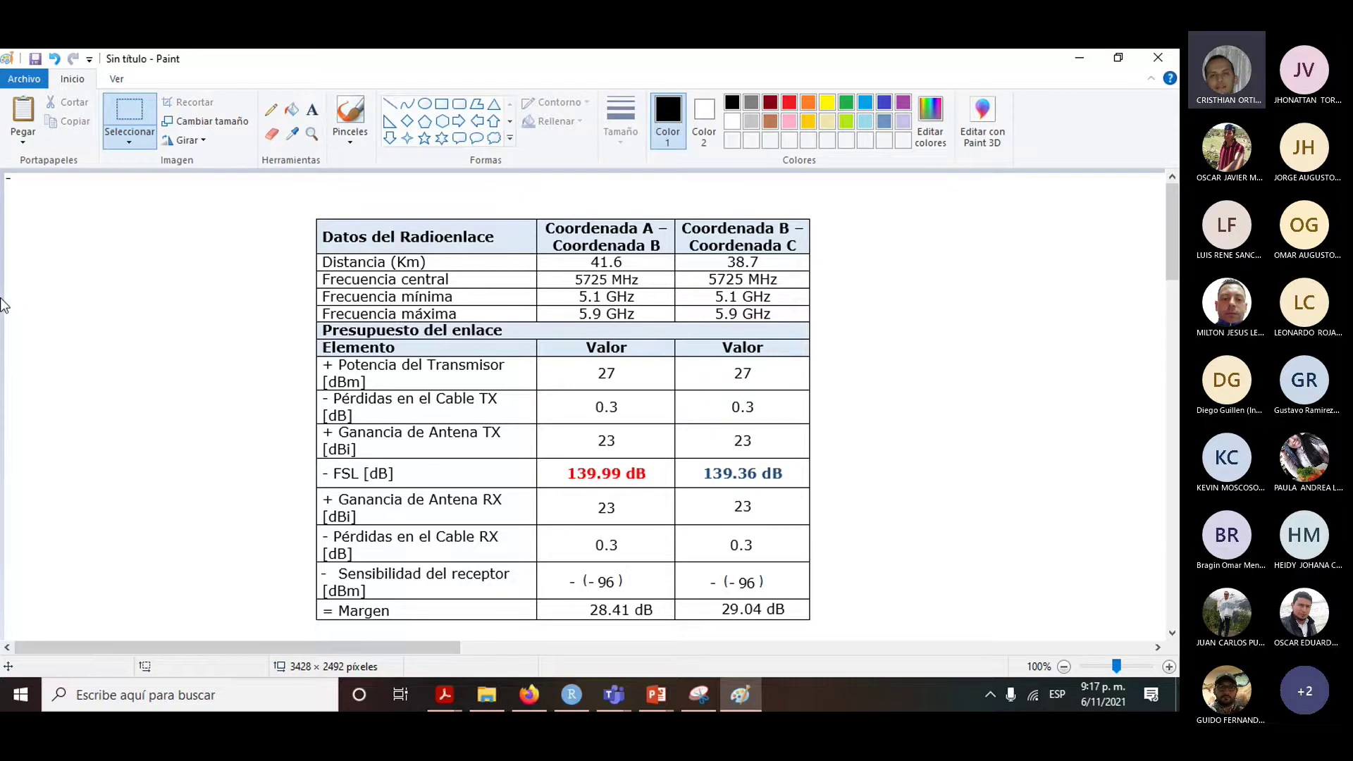
mouse_move(6, 177)
mouse_down()
mouse_move(75, 234)
mouse_move(553, 494)
mouse_move(542, 567)
mouse_up()
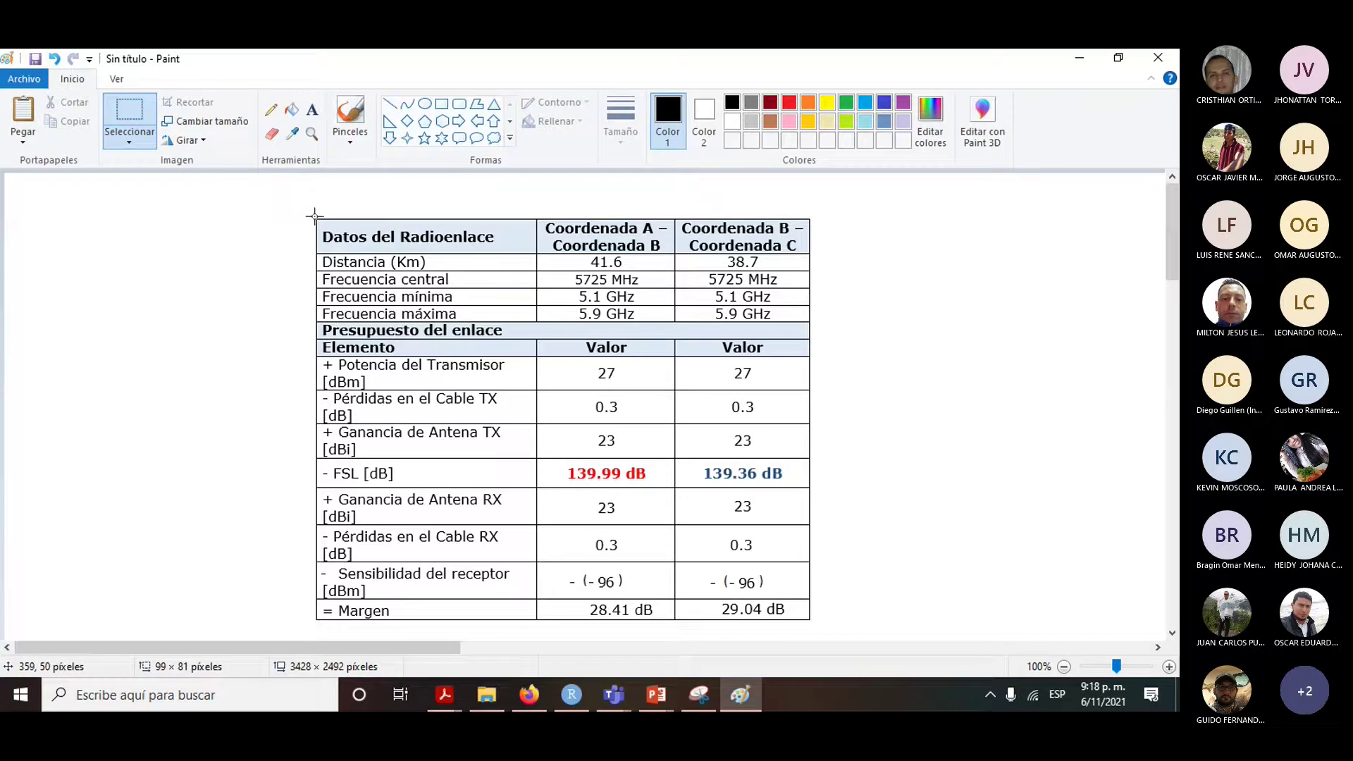
Copy the whole corrected table, switch to PowerPoint, and replace the Tabla 2 picture on slide 20 with it.
drag(315, 216, 815, 624)
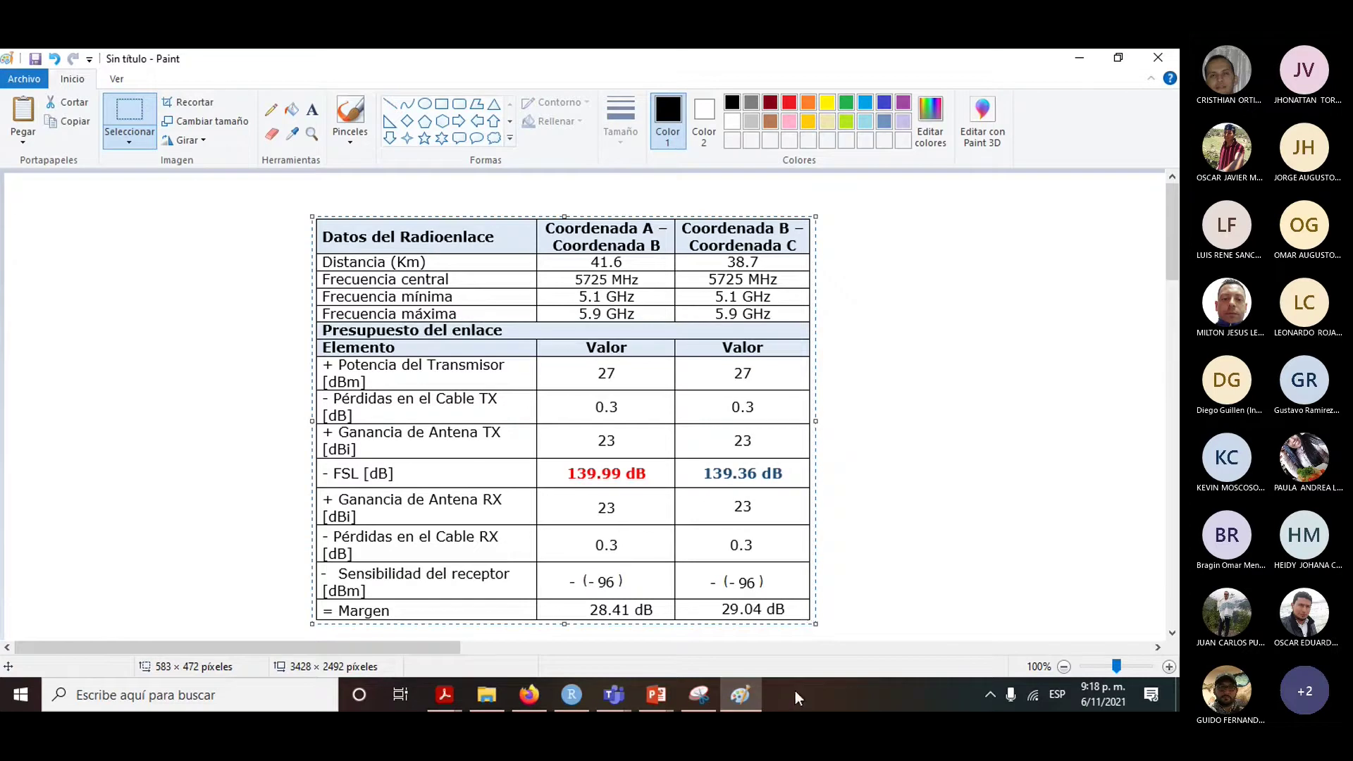
click(657, 695)
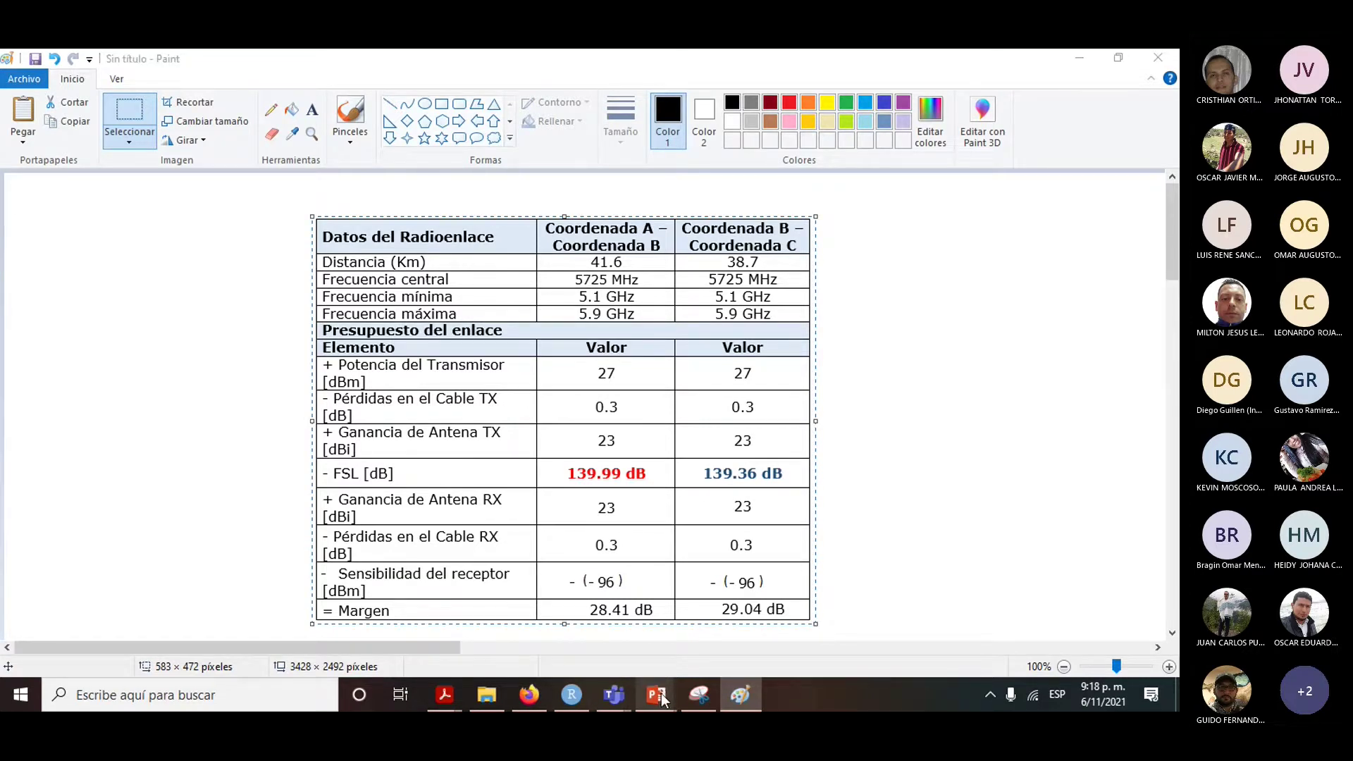
click(781, 657)
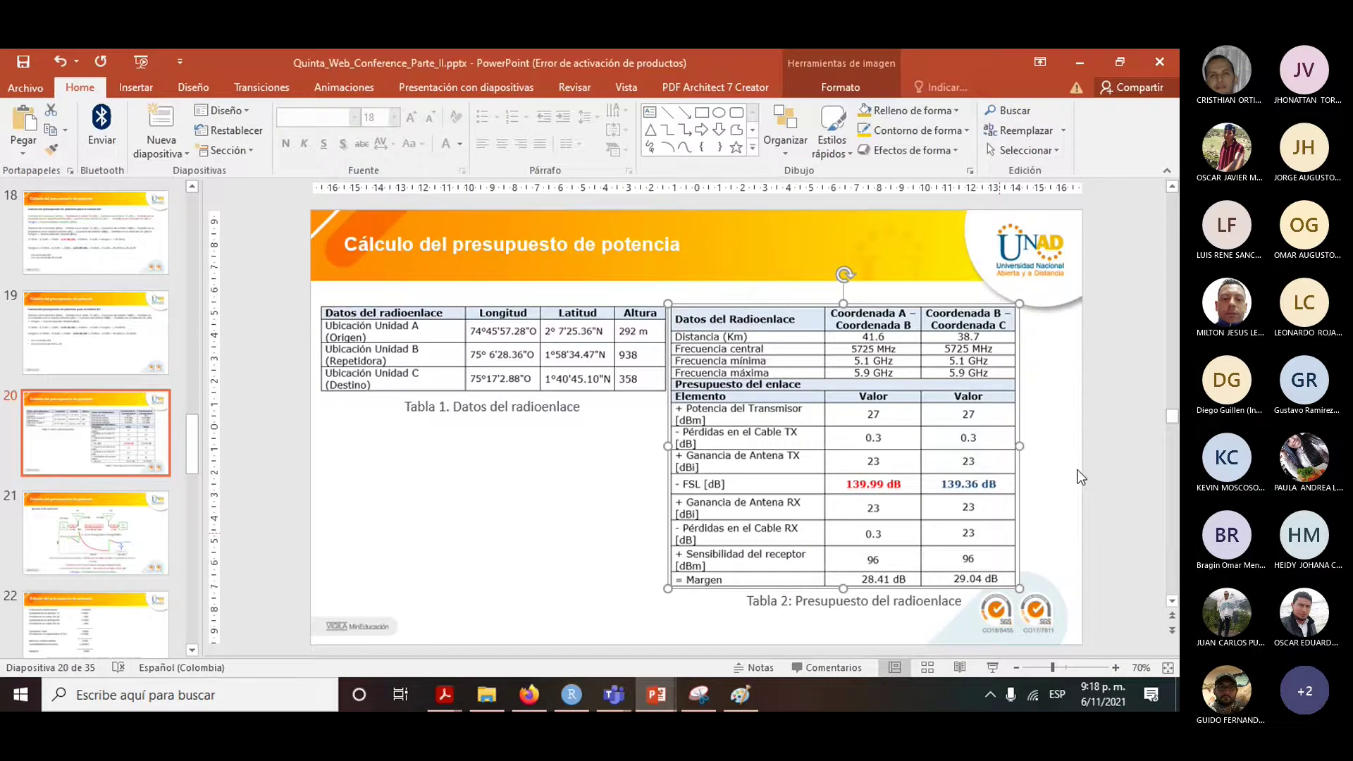
key(Delete)
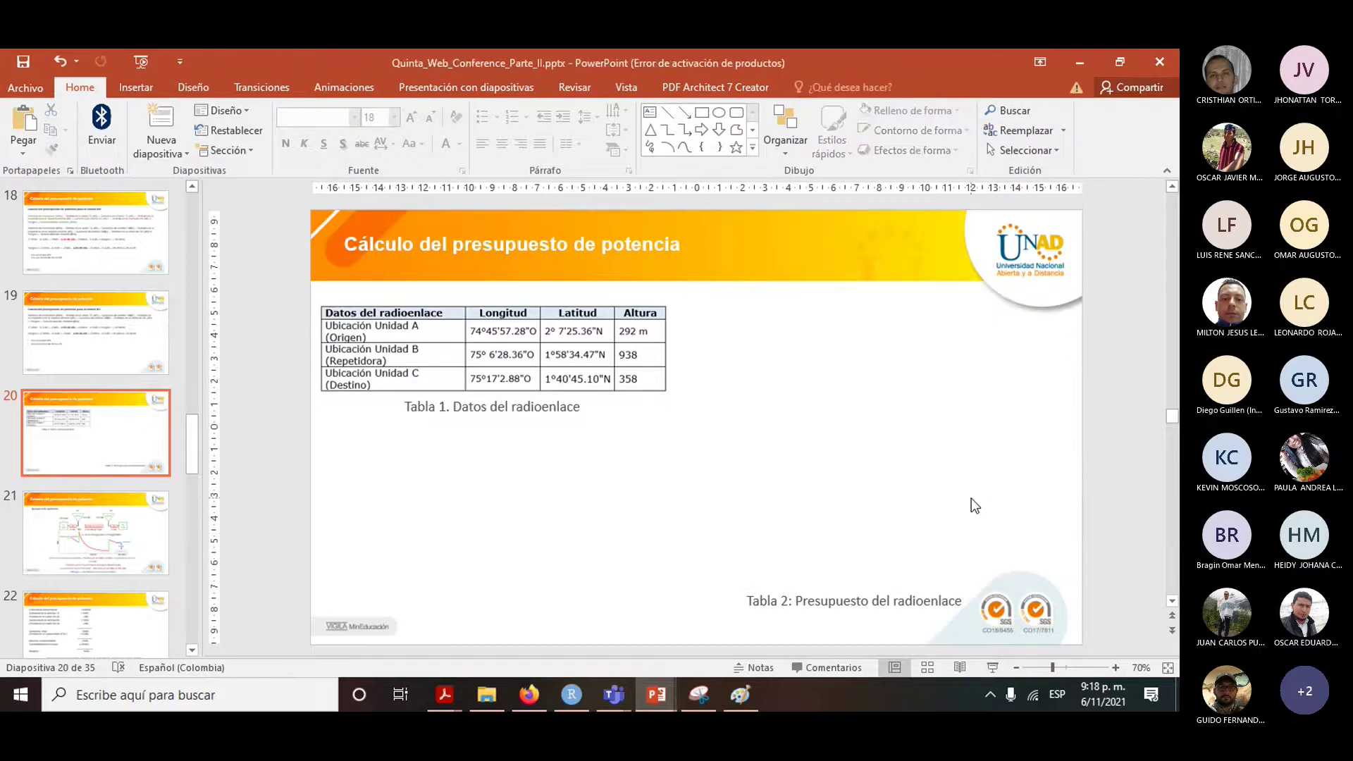
key(ctrl+z)
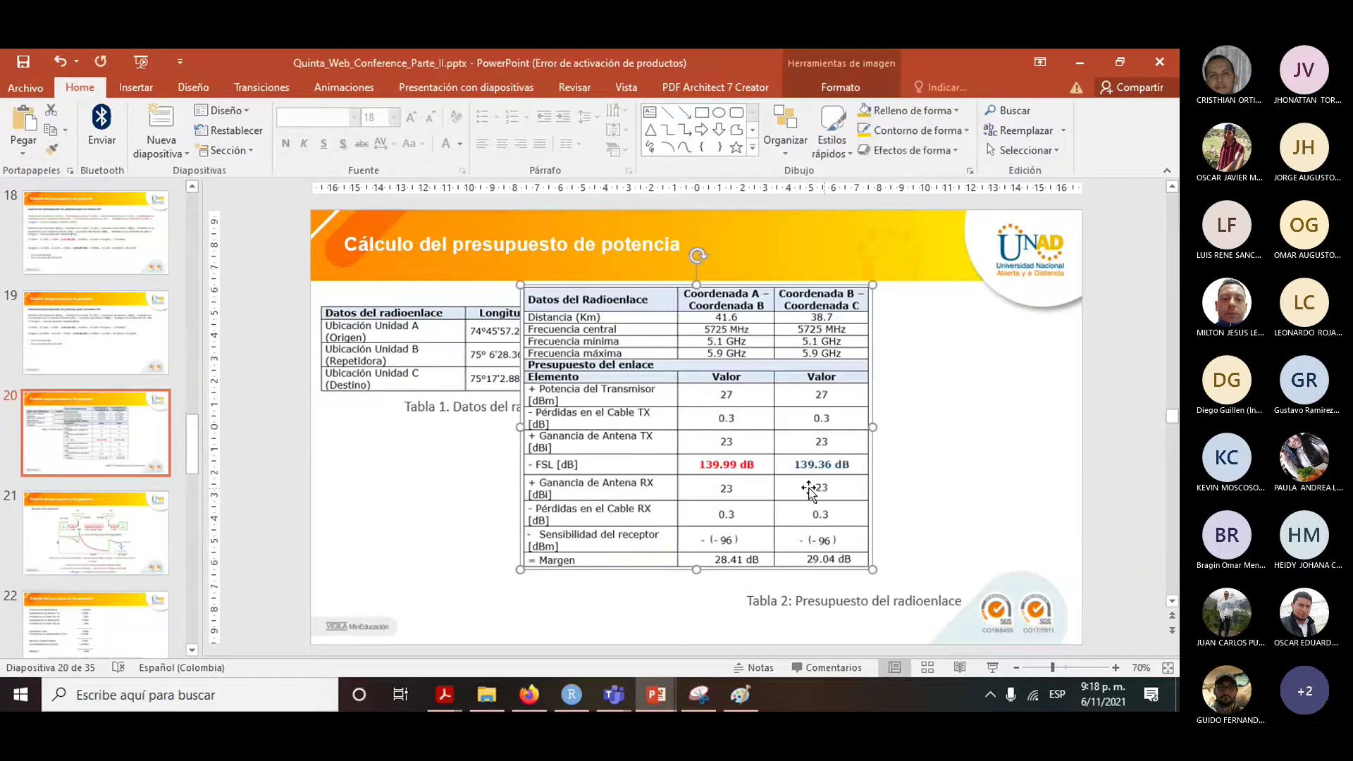